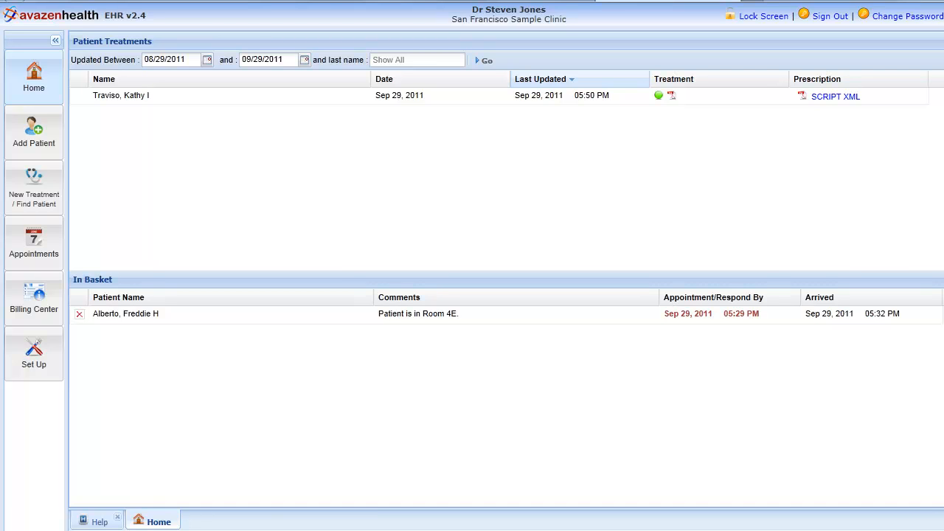
Step: Start a new patient profile and enter the patient's first name, last name and phone number
click(34, 132)
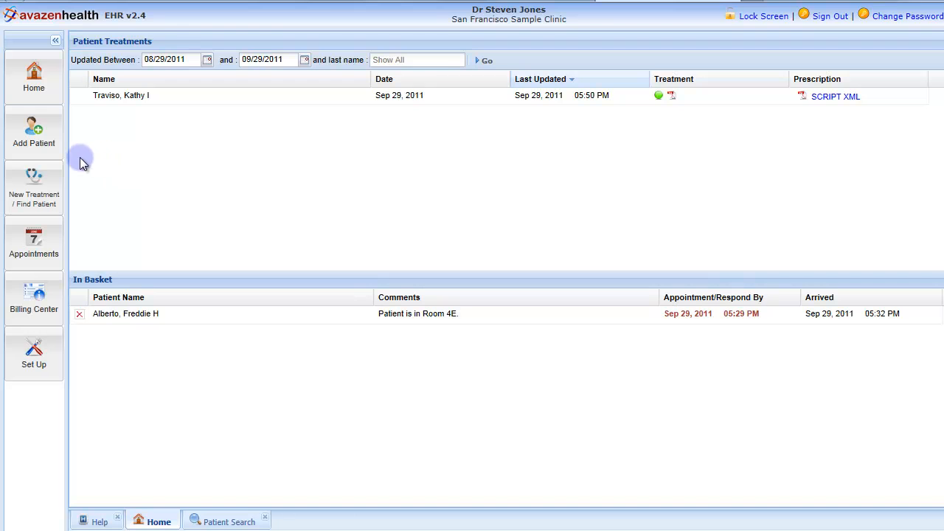
click(33, 154)
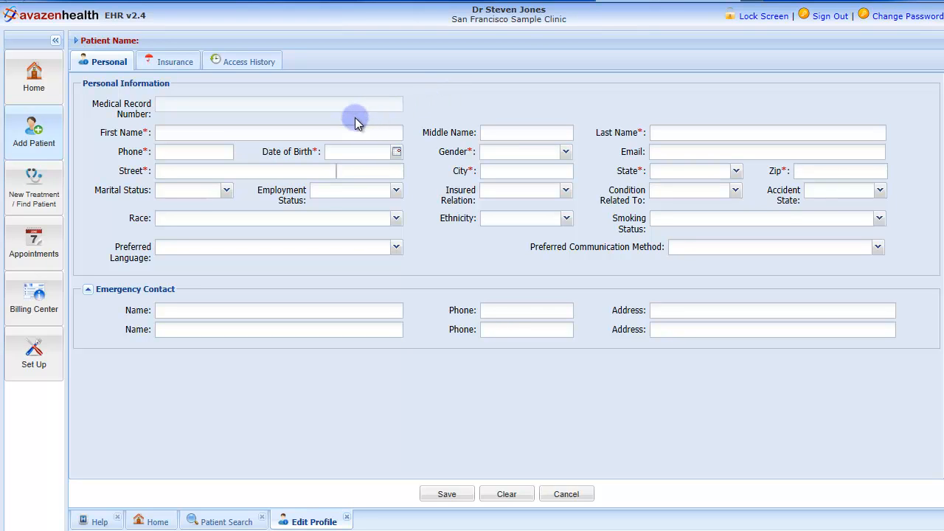
click(144, 132)
click(145, 151)
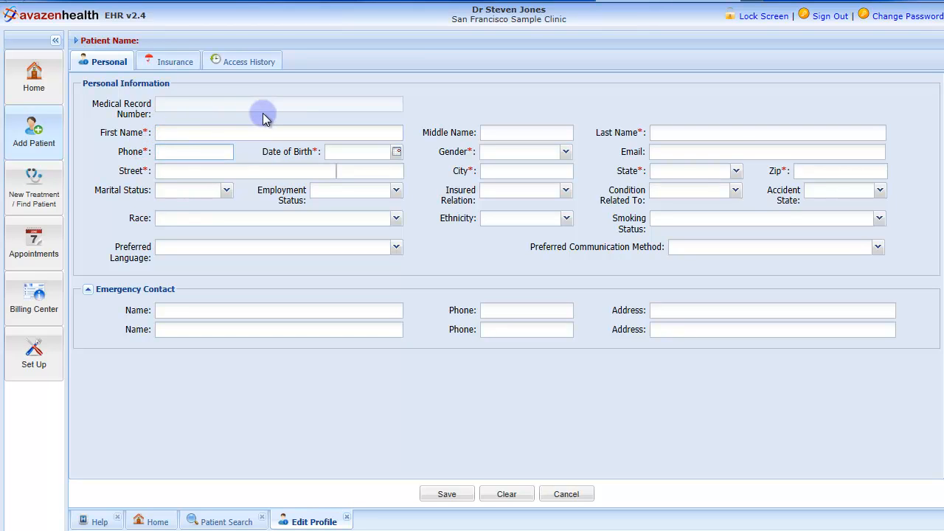
click(226, 132)
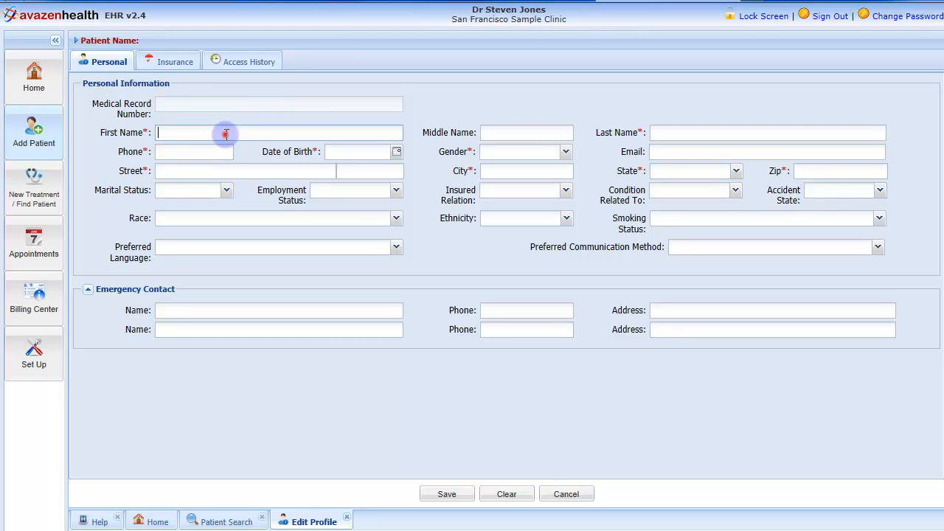
click(664, 140)
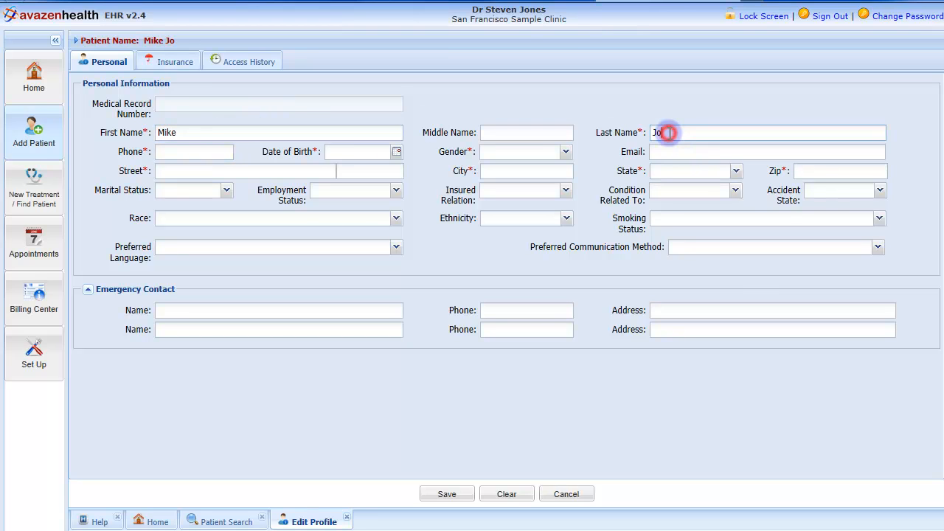
click(206, 151)
text(3334445556)
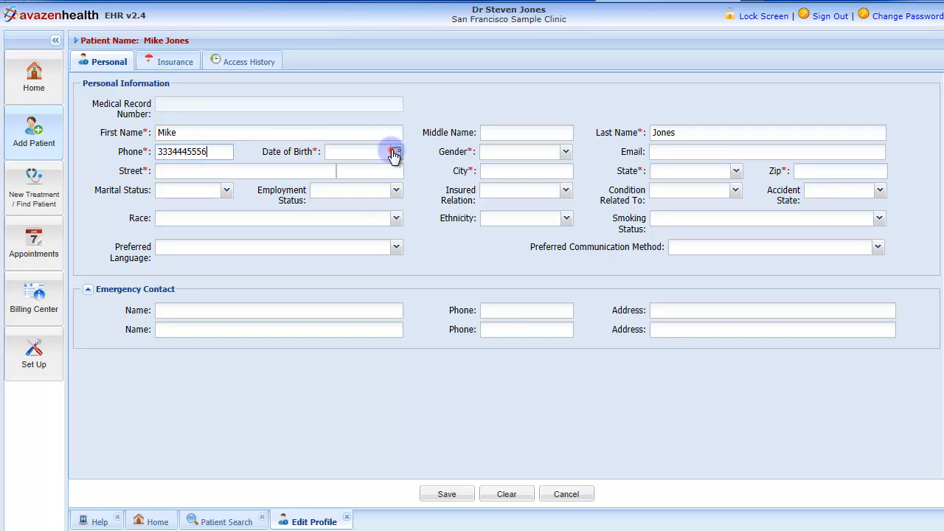
Step: Enter the new patient's date of birth and set the gender to Male
click(394, 153)
click(417, 171)
click(409, 172)
click(409, 171)
click(408, 172)
click(408, 172)
click(408, 172)
click(438, 208)
click(342, 229)
click(373, 287)
click(565, 152)
click(512, 186)
Step: Fill in the patient's street address with unit number, city, state and ZIP code
click(266, 170)
key(Tab)
text(221)
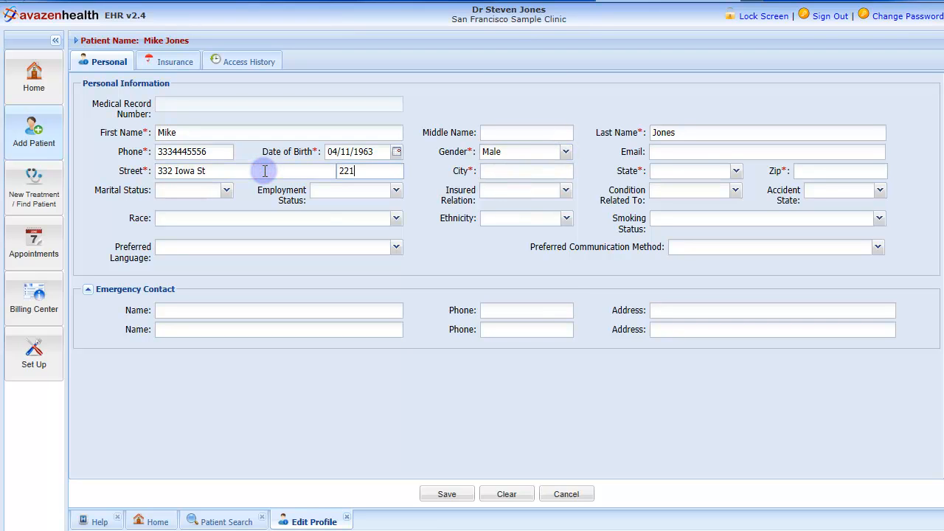
click(553, 170)
text(San Jose)
click(736, 170)
click(659, 243)
click(812, 170)
text(94404)
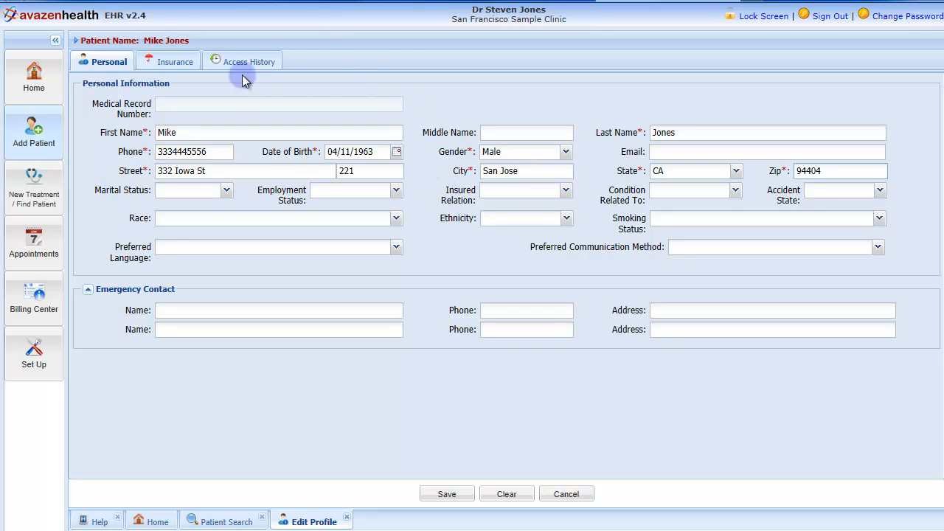
Step: Save the new patient record after viewing its insurance form, and return to the home page
click(169, 65)
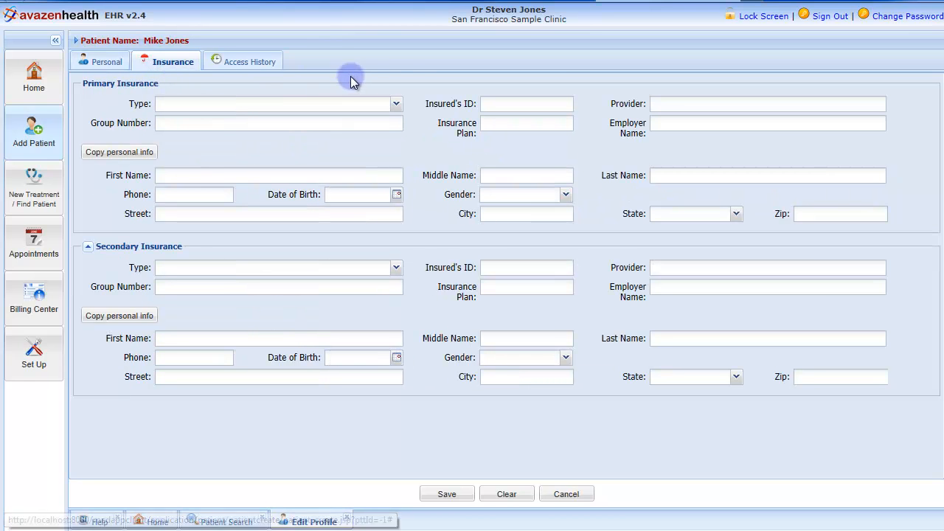
click(109, 65)
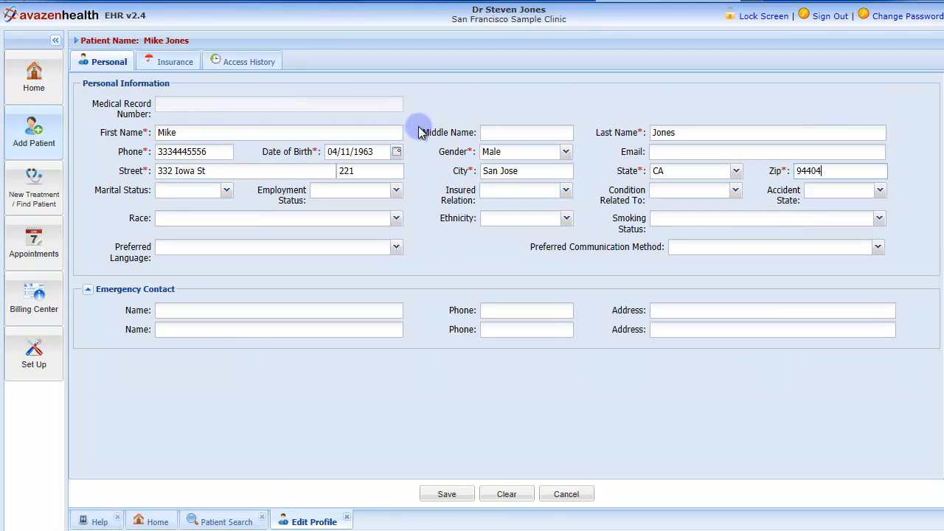
click(448, 494)
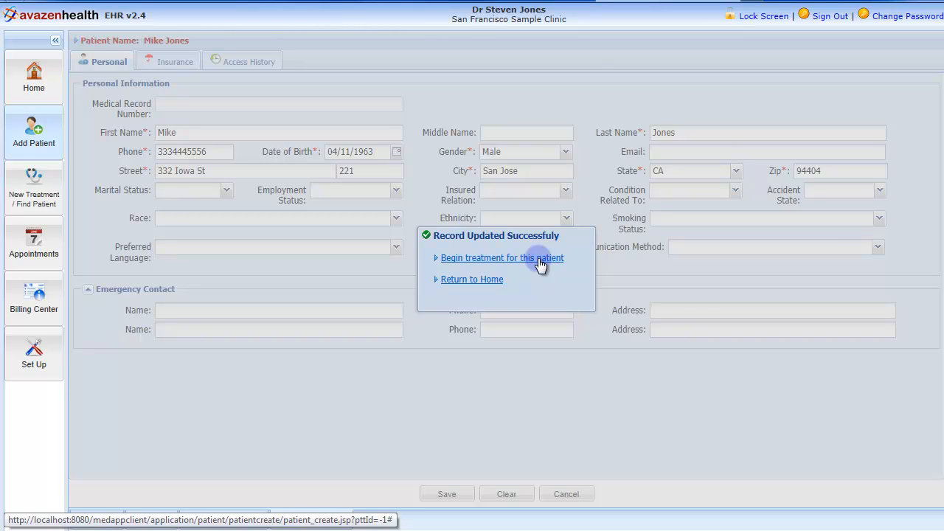
click(490, 279)
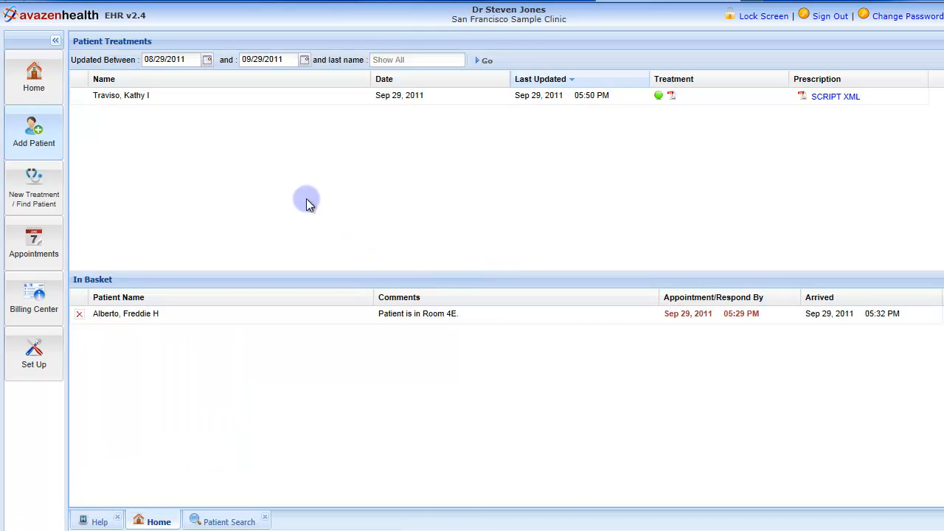
Step: Find the new patient by last name and begin a treatment for that patient
click(37, 206)
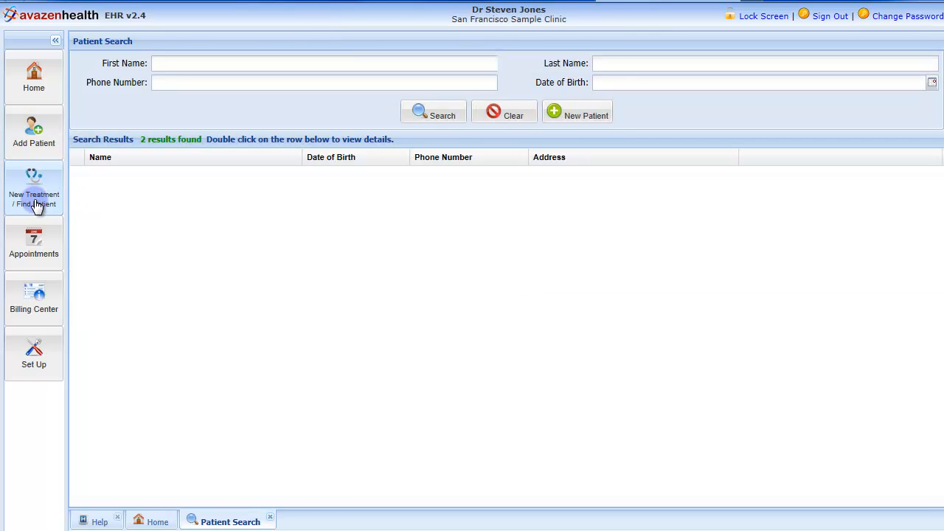
click(635, 65)
text(Jones)
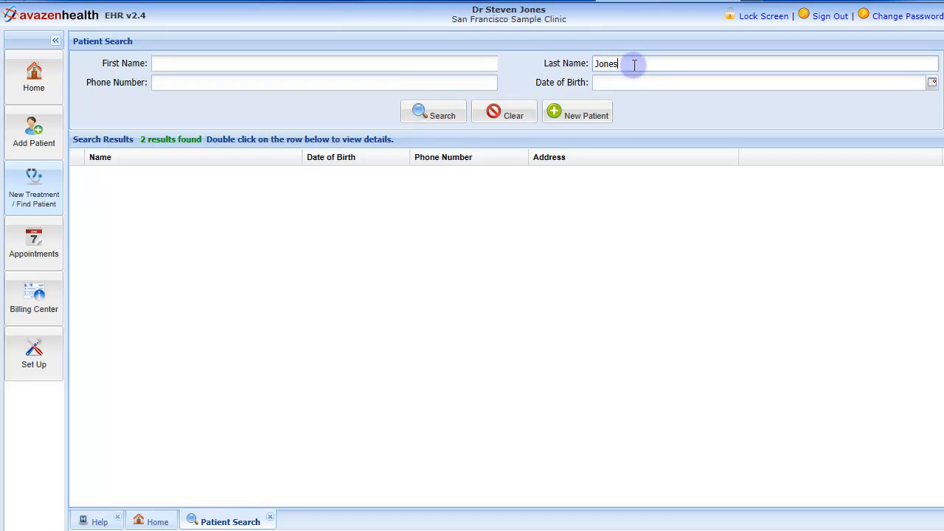
click(434, 112)
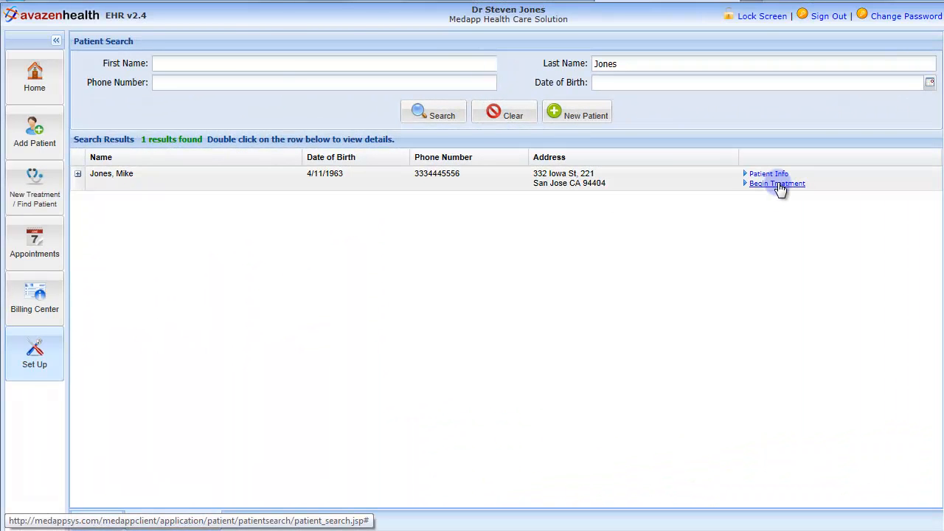
click(778, 185)
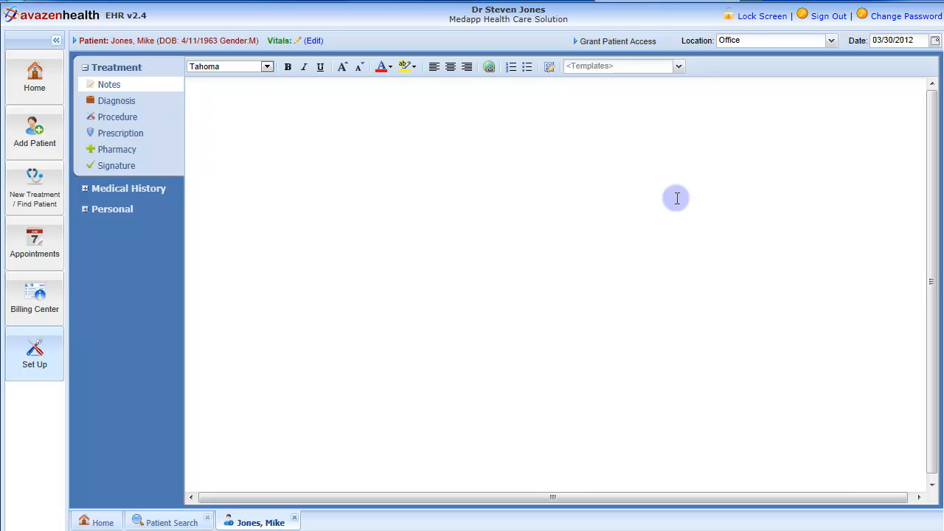
Step: Record the patient's vitals: temperature 98, blood pressure 120/70 mmHg, pulse 65 bpm, weight 125 lbs and height 65 in
click(314, 40)
click(146, 60)
text(98)
key(Tab)
text(120)
key(Tab)
text(70)
key(Tab)
text(65)
key(Tab)
text(125)
key(Tab)
text(65)
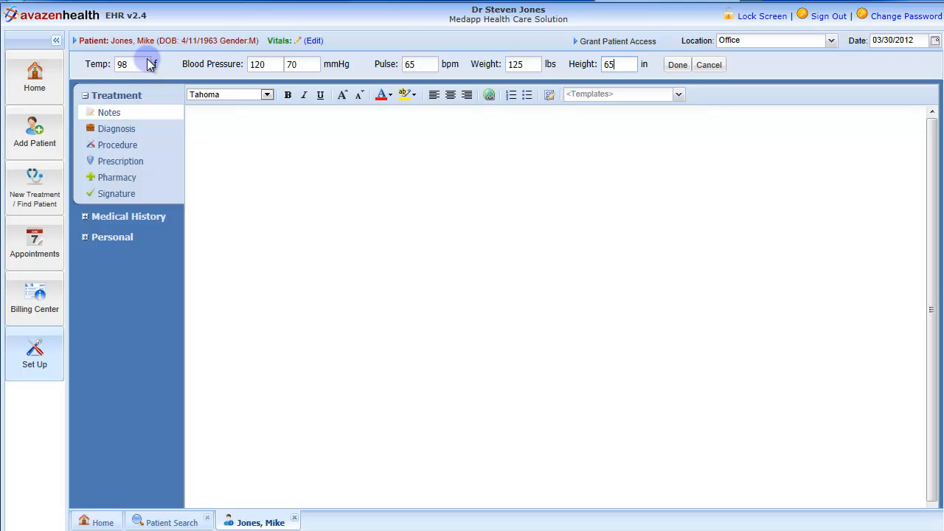
click(677, 65)
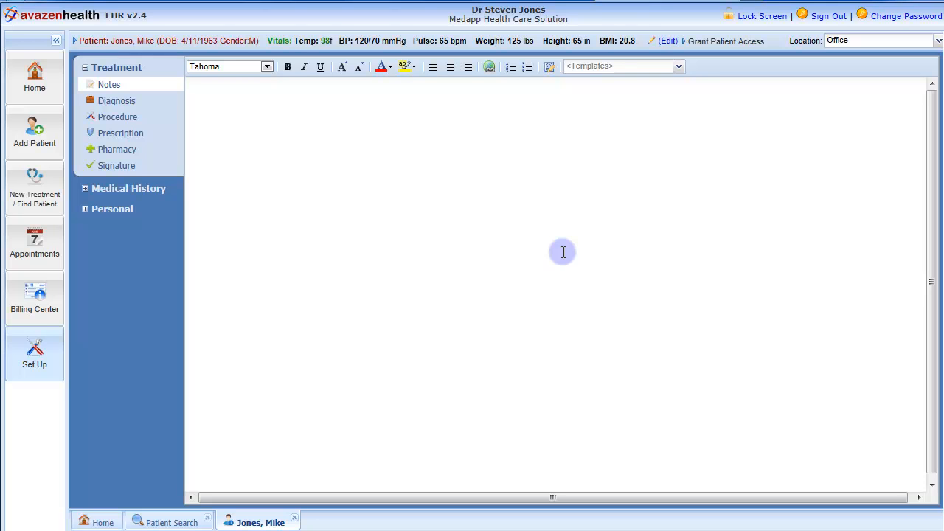
Step: Write a treatment note reading "S: No further chest or shortness of breath", followed by lines for O:, A: and P:
click(221, 87)
text(S: No further chest or short)
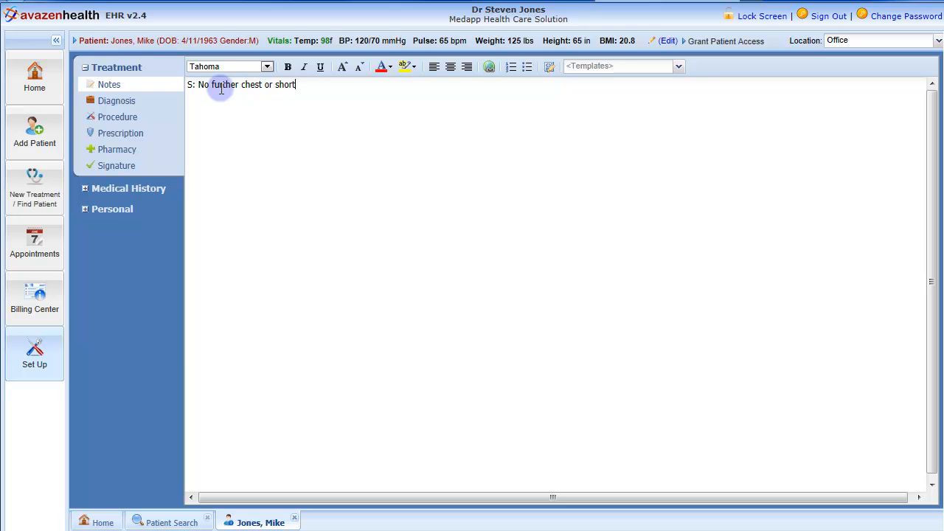
text(ness of breath)
key(Return)
text(O:  )
text(A:)
key(Return)
text(P:)
Step: Load the Default Internal Medicine template into the treatment notes
click(679, 67)
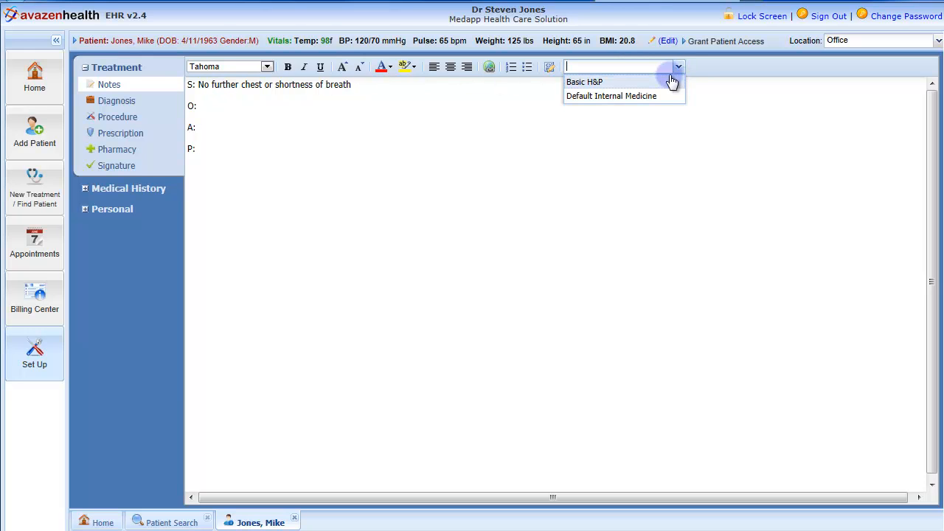
click(655, 98)
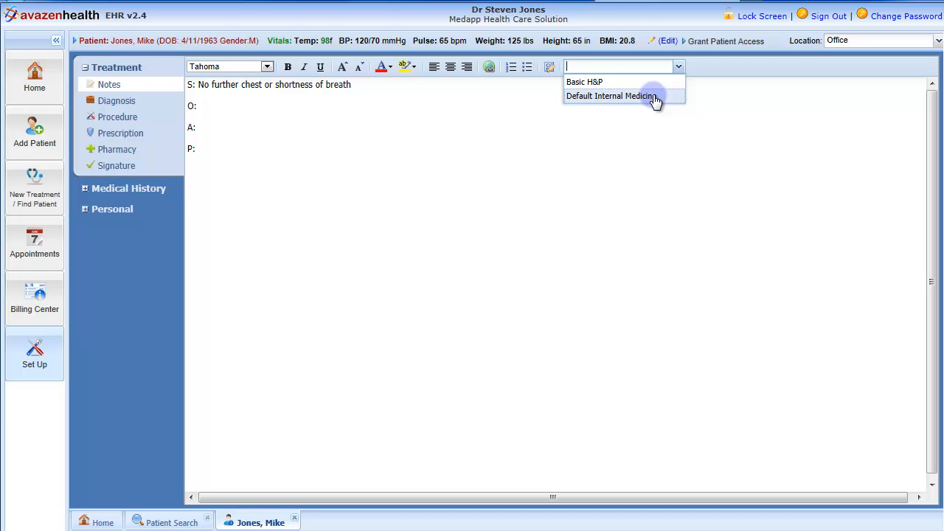
click(605, 99)
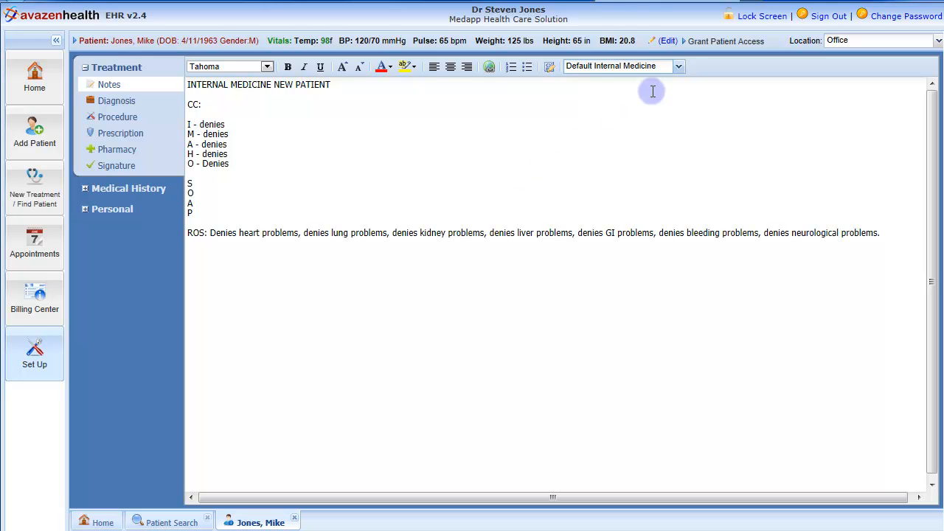
click(679, 66)
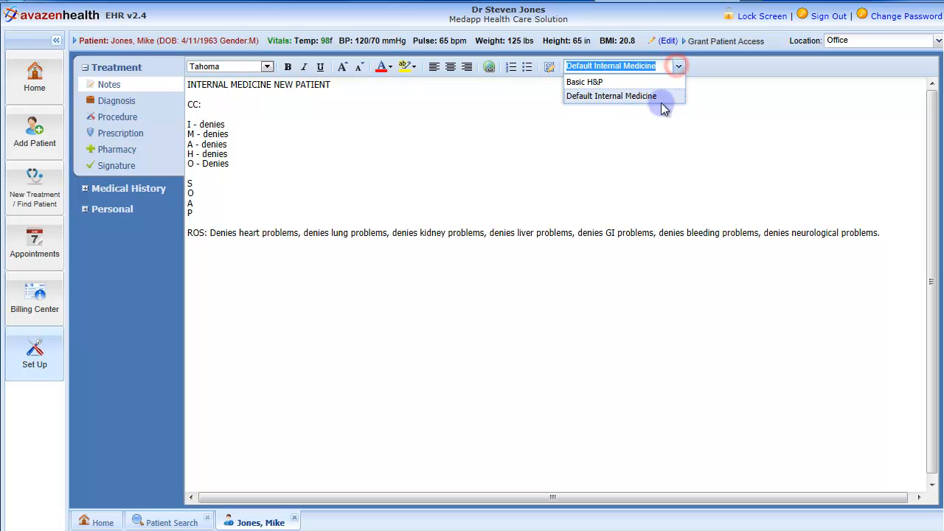
click(679, 66)
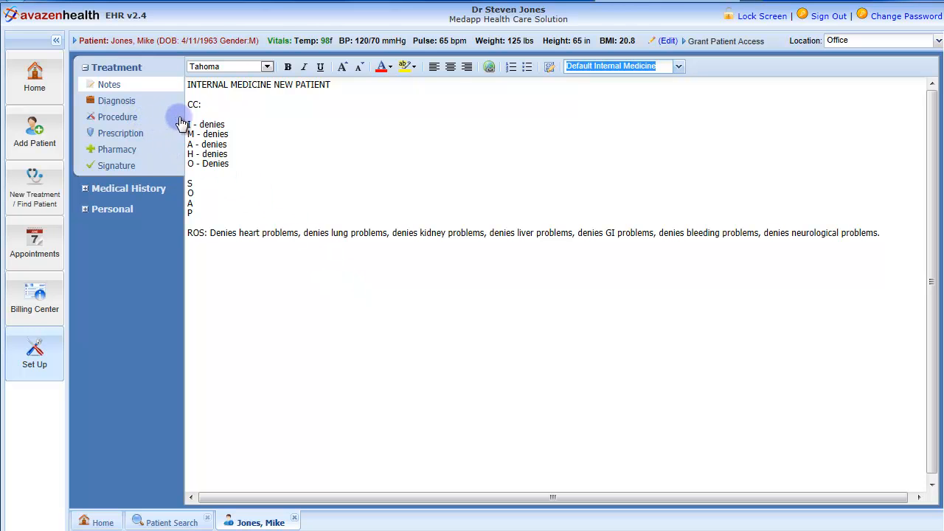
click(207, 124)
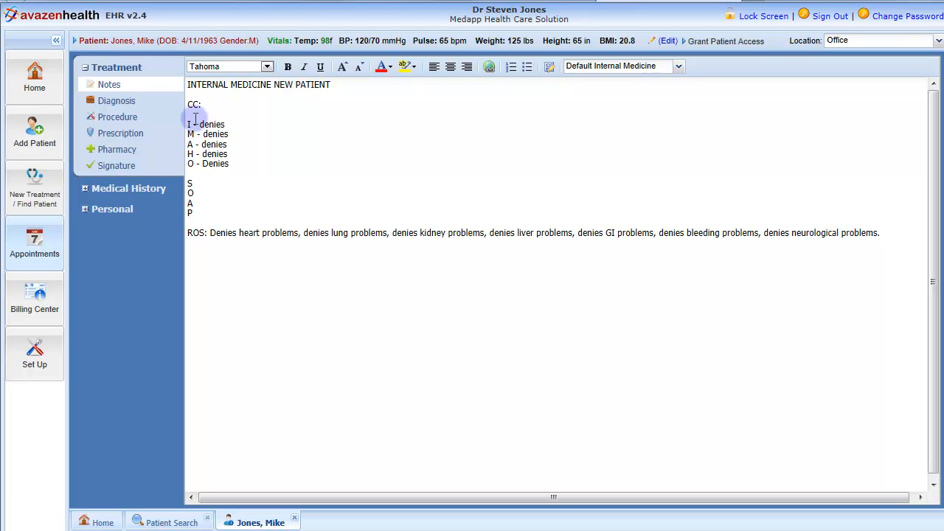
Step: Search the diagnosis codes for "nasal" and add 4719 NASAL POLYP NOS and 87323 OPEN WOUND NASAL SINUS
click(105, 109)
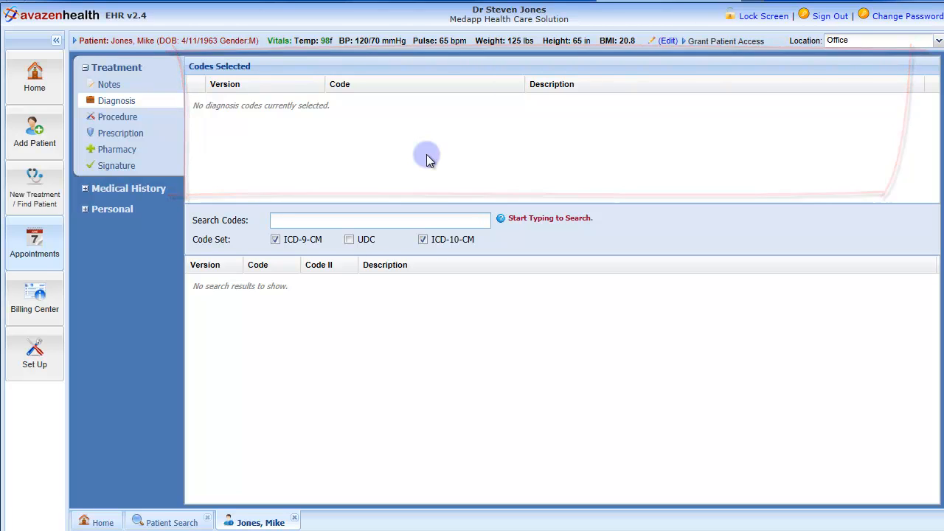
click(384, 221)
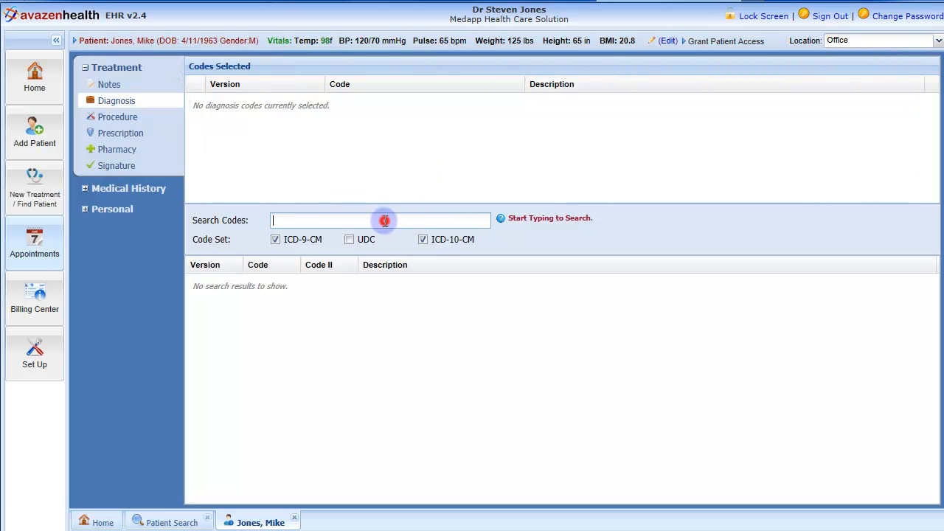
text(nasal)
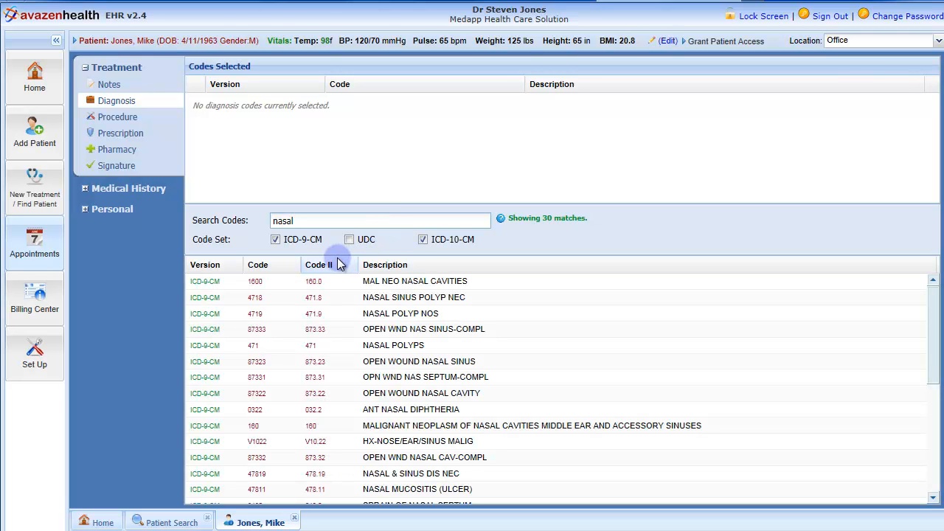
click(300, 318)
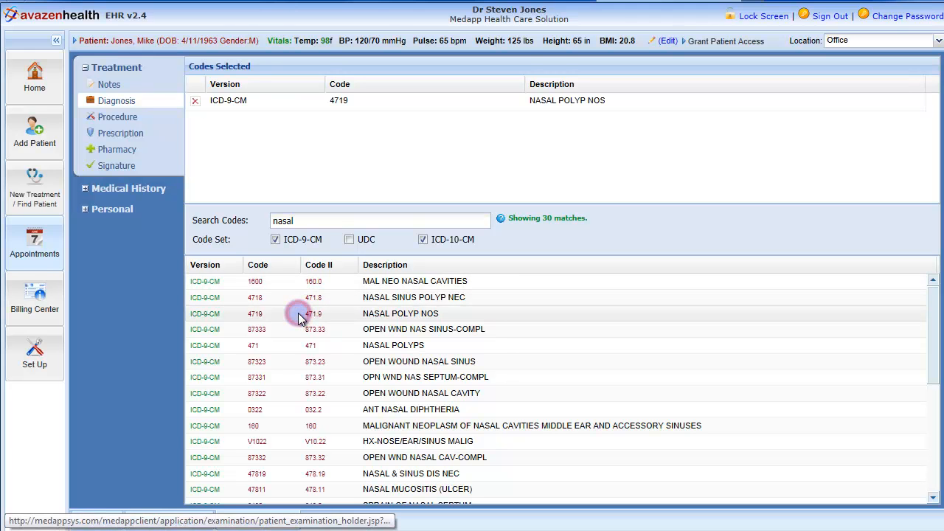
click(285, 364)
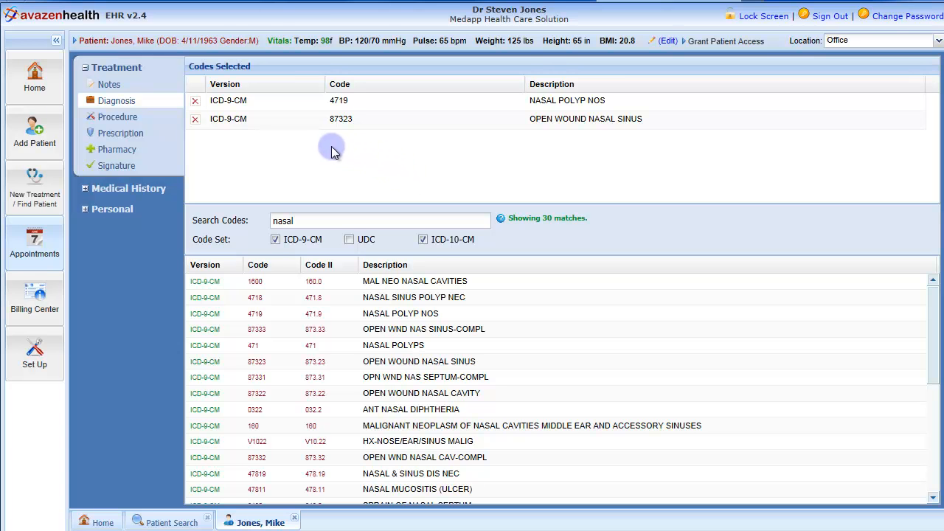
Step: Remove diagnosis code 4719 from the selected codes and add 0322 ANT NASAL DIPHTHERIA
click(196, 103)
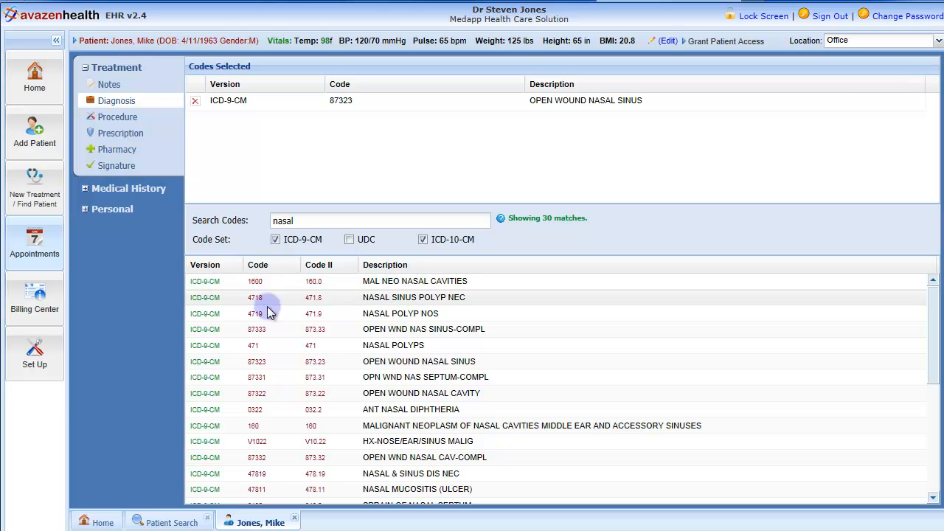
click(255, 410)
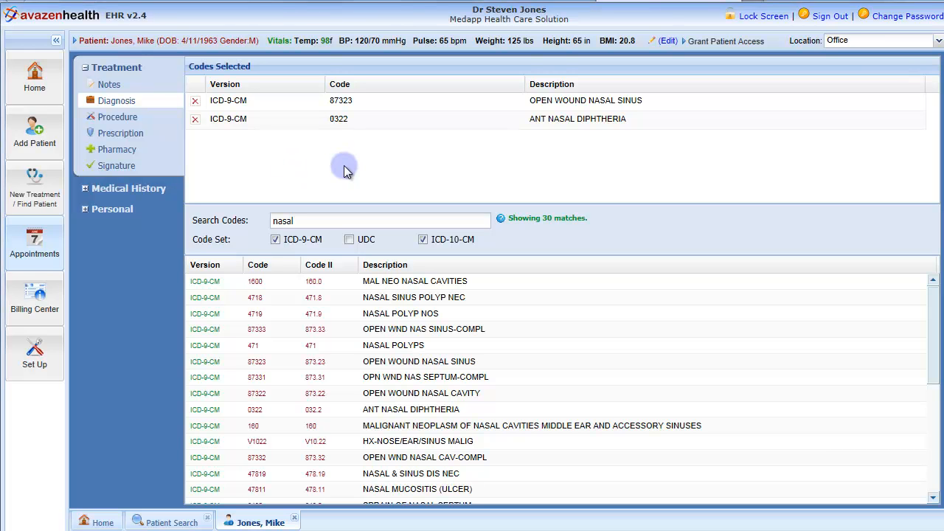
Step: Search the procedure codes for "nasal" and add L8047 NASAL SEPTAL PROSTH with 1 unit, diagnosis pointer 0322 and modifier 00
click(108, 122)
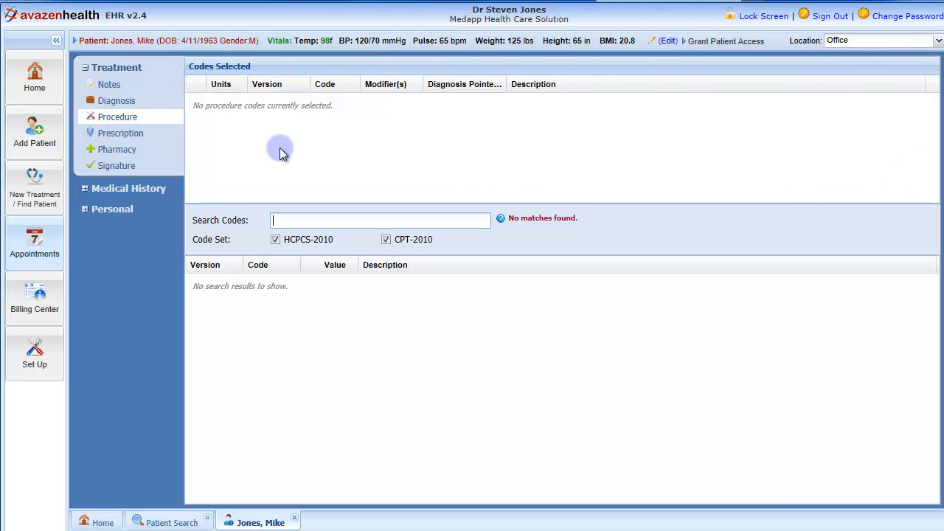
click(303, 220)
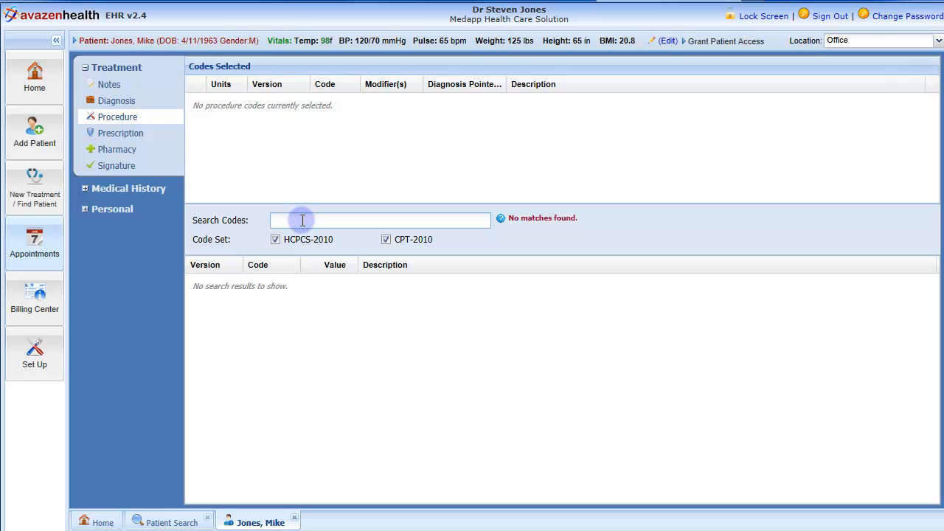
text(nasal)
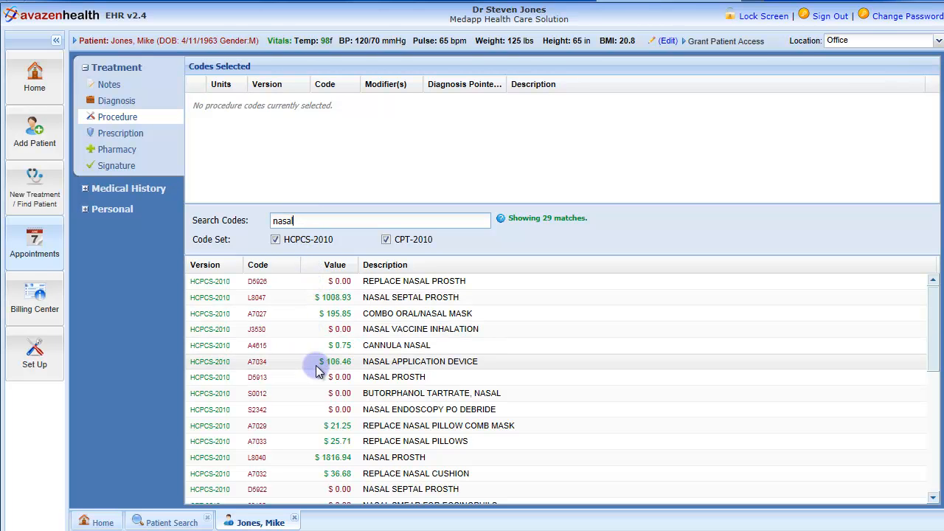
click(327, 302)
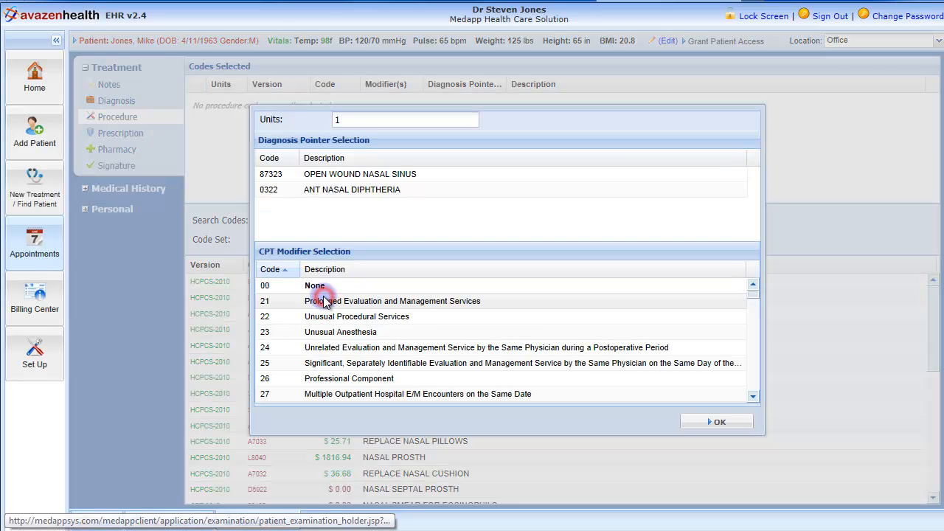
double_click(346, 121)
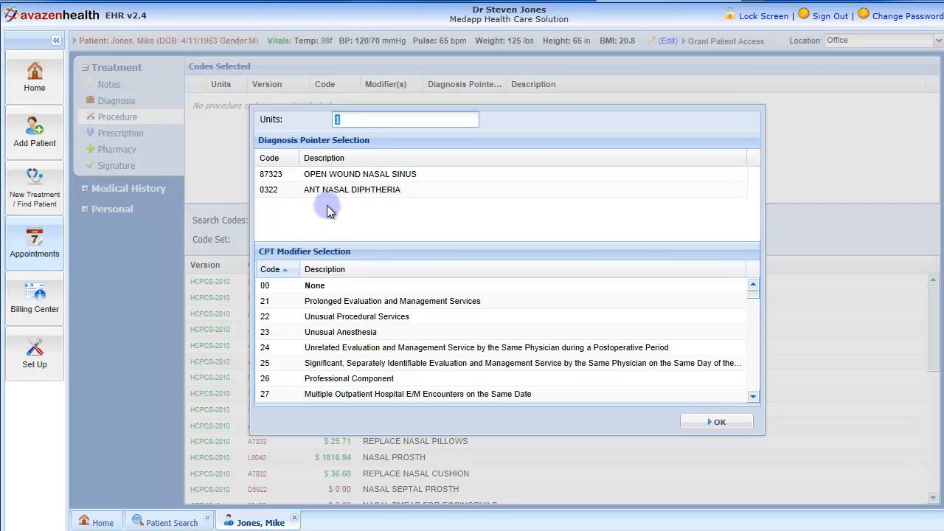
click(327, 190)
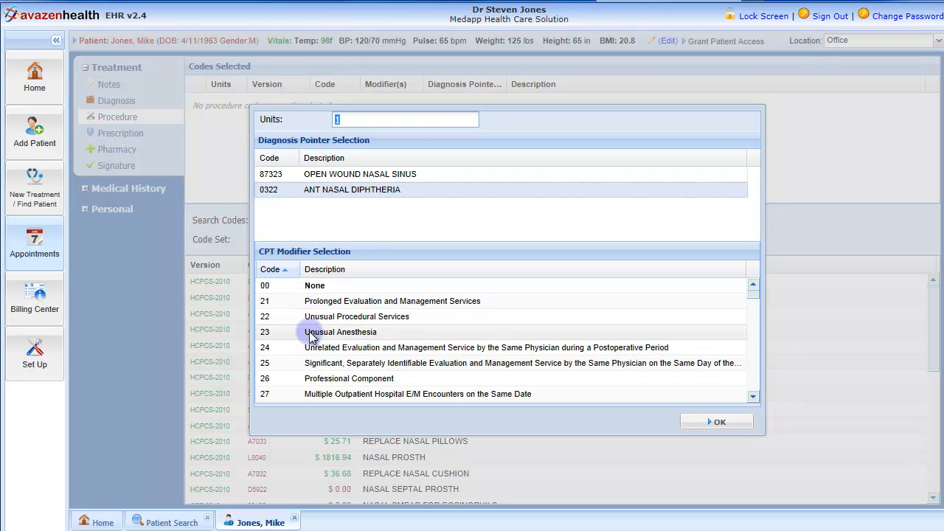
click(312, 292)
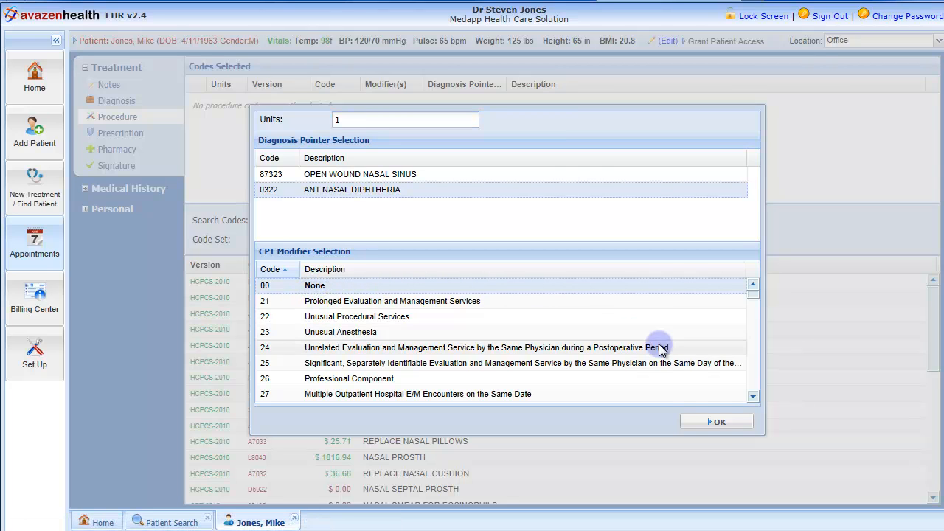
click(721, 428)
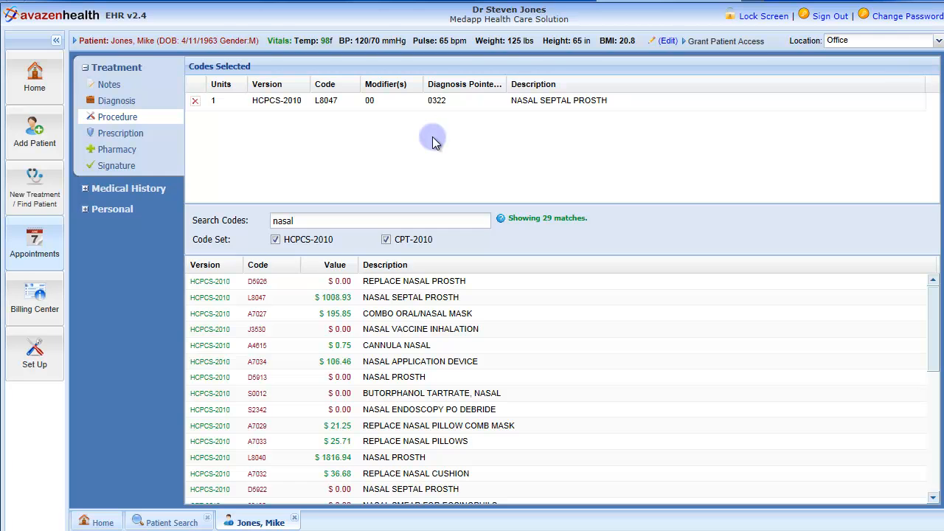
Step: Add procedure code L8040 NASAL PROSTH with 2 units, diagnosis pointer 87323 and modifier 26 Professional Component
click(319, 458)
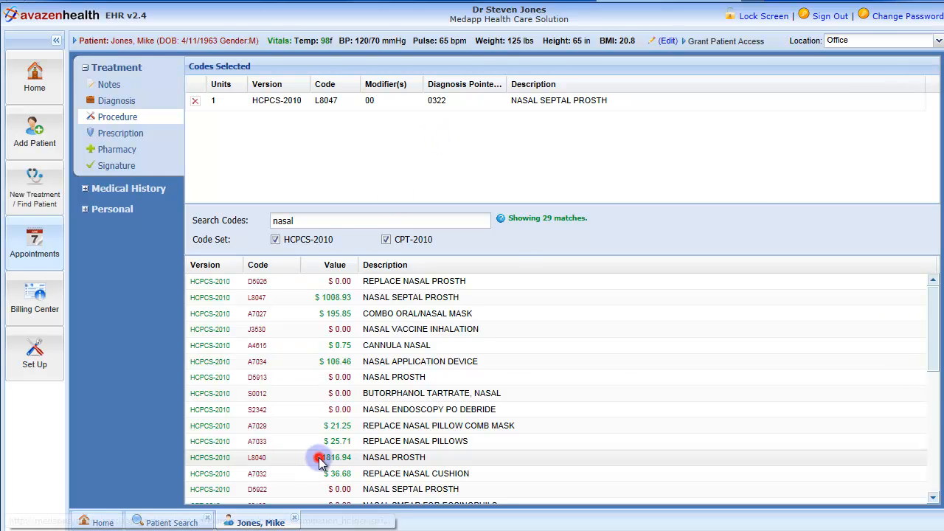
click(356, 121)
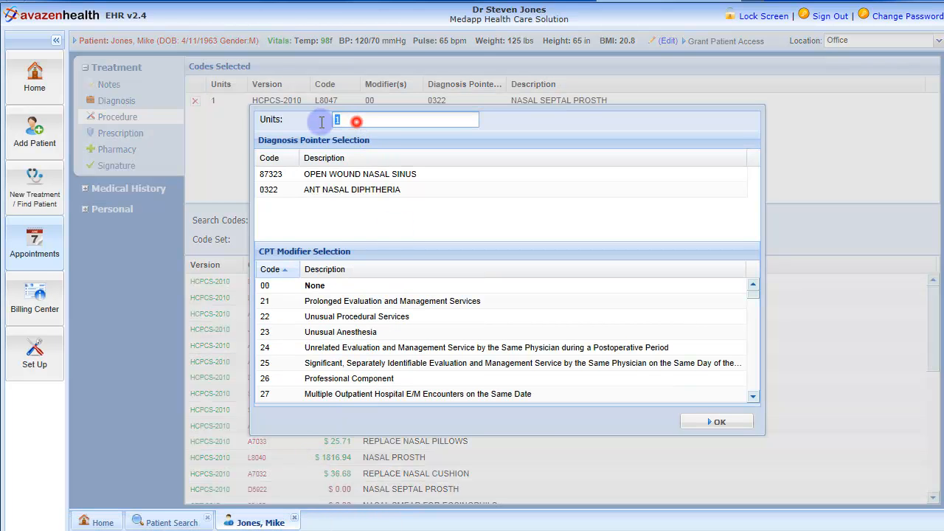
key(BackSpace)
text(2)
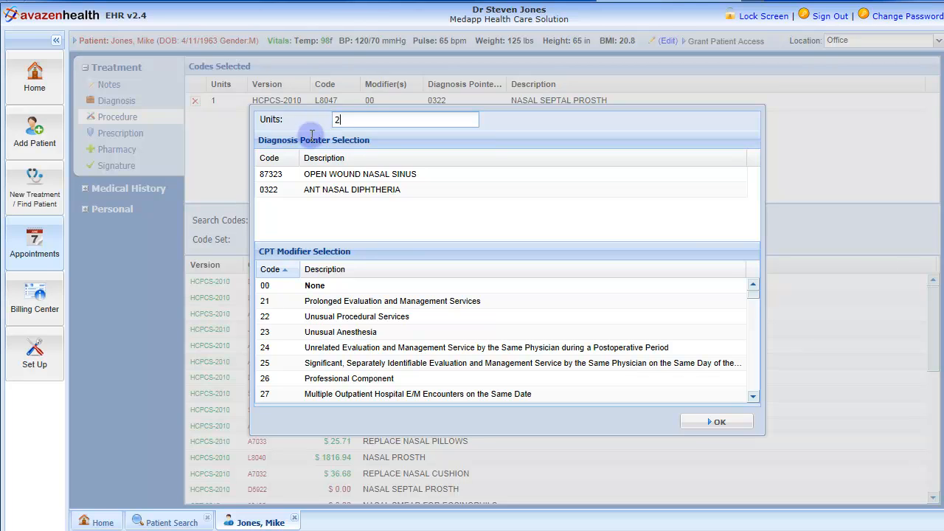
click(329, 176)
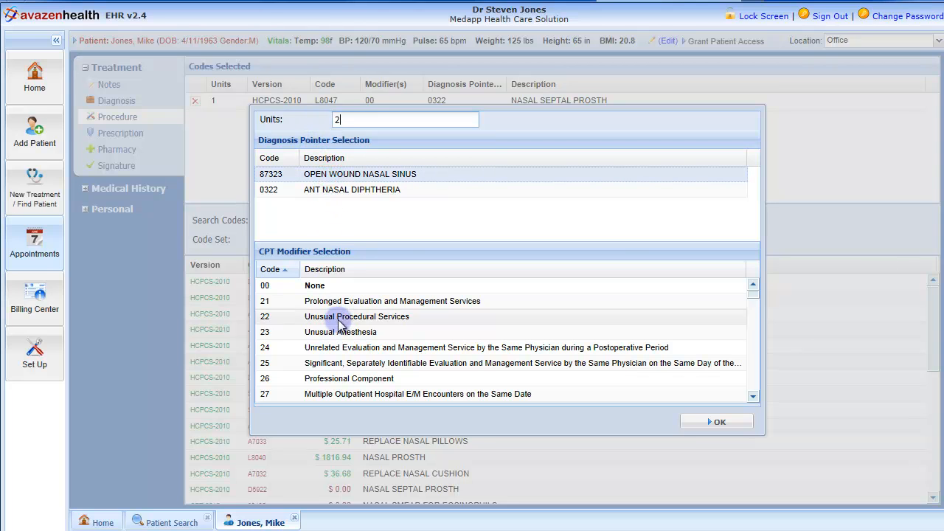
click(399, 379)
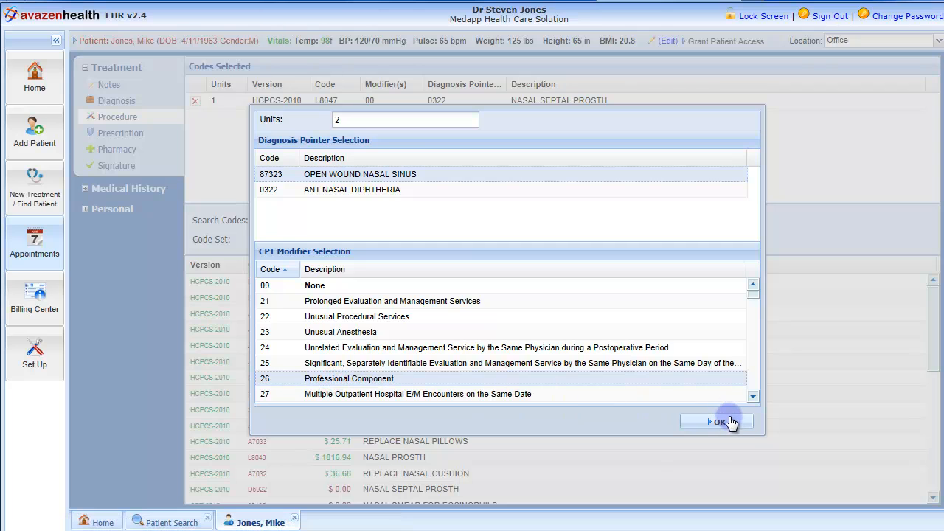
click(727, 422)
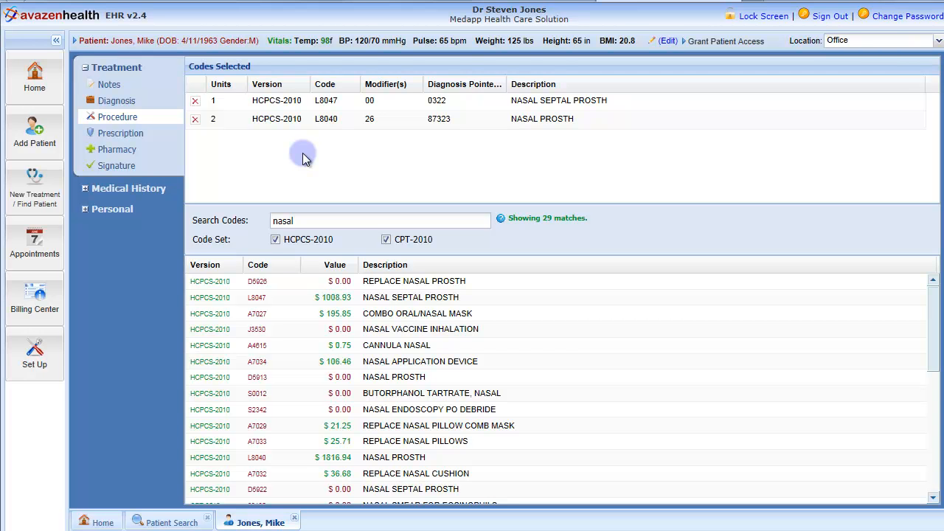
Step: Search the prescription drugs for "amoxil 400" and add Amoxil 400 mg/5 mL powder for reconstitution
click(129, 138)
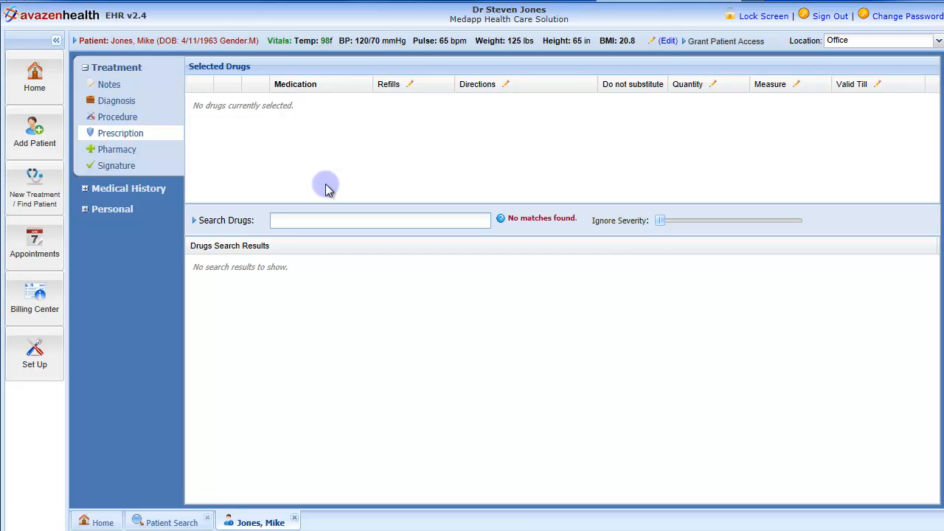
text(amoxil)
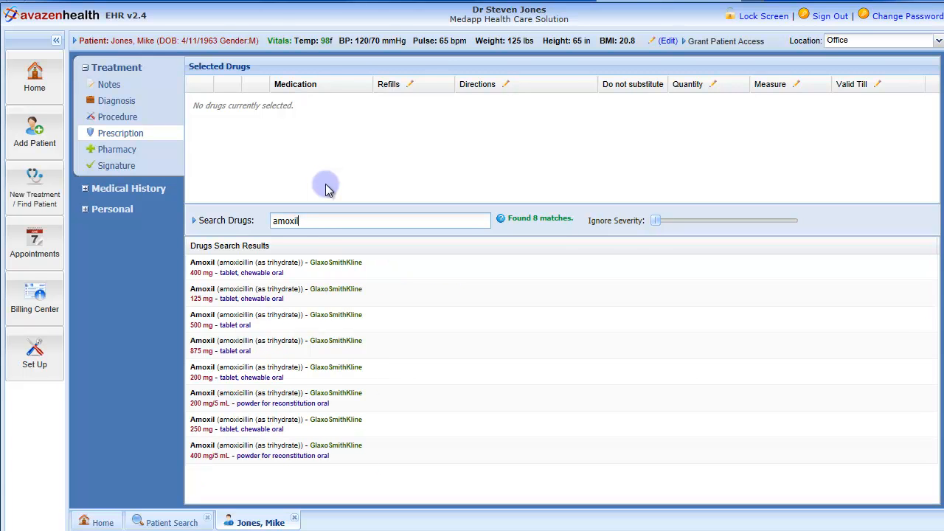
text( 400)
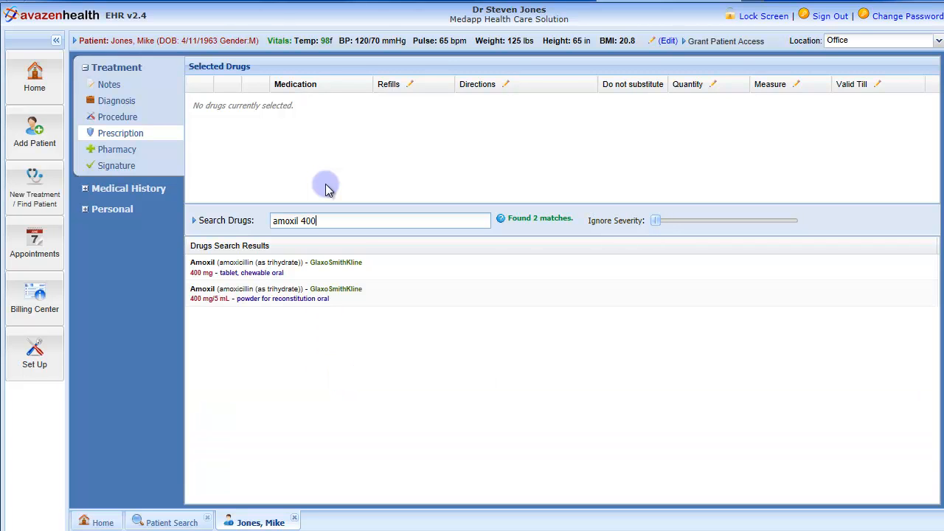
click(333, 292)
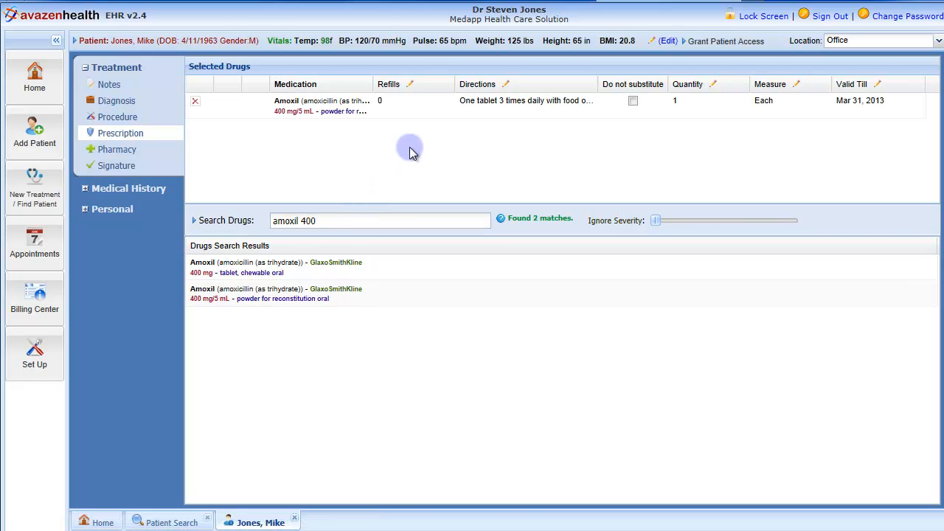
Step: Search the drugs for "tylenol cod" and add Tylenol with Codeine #2 300 mg-15 mg oral tablet to the prescription
drag(336, 223, 287, 214)
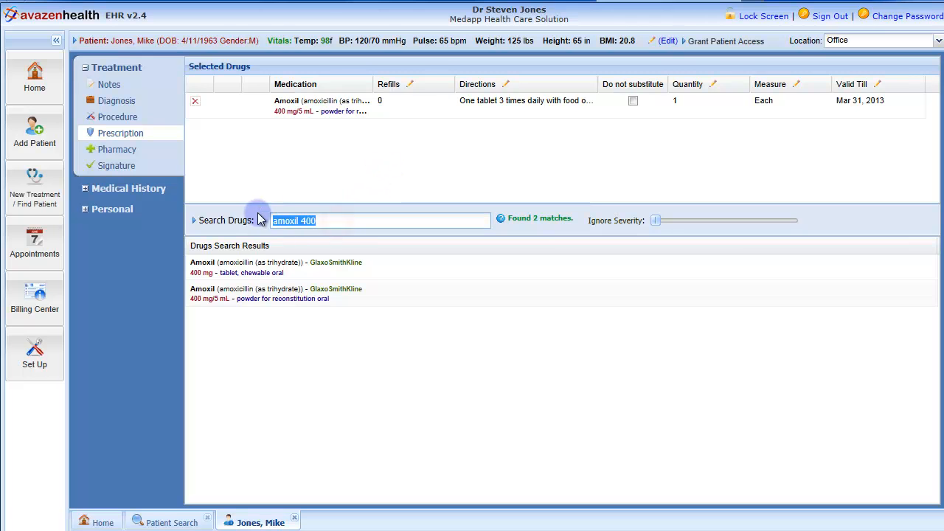
text(tylenol)
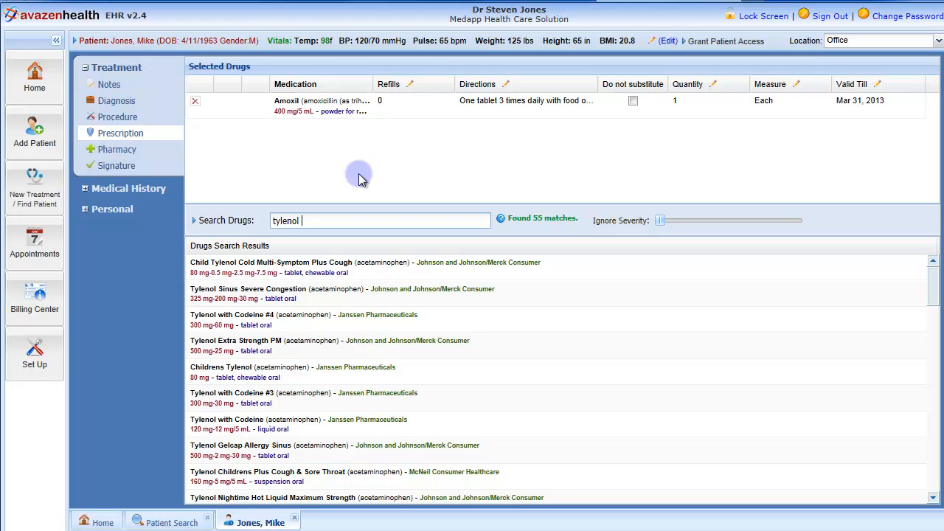
text( cod)
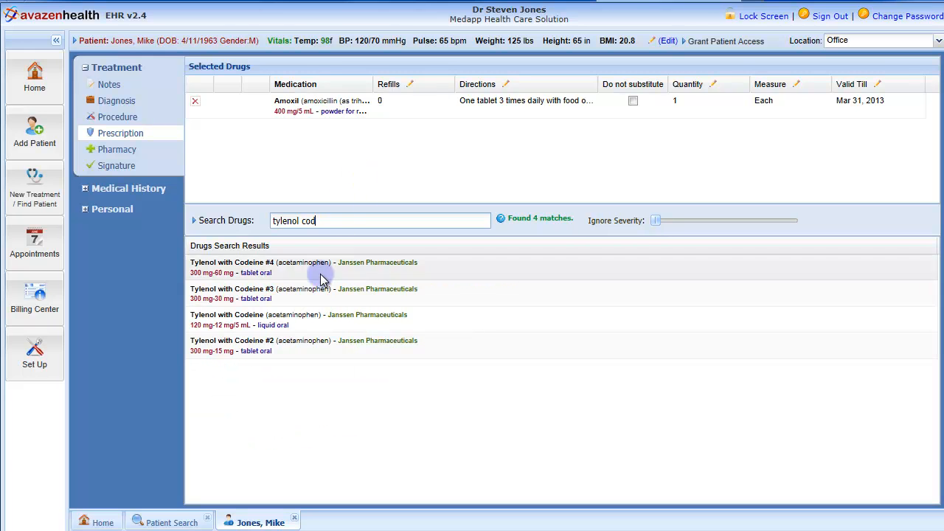
click(286, 351)
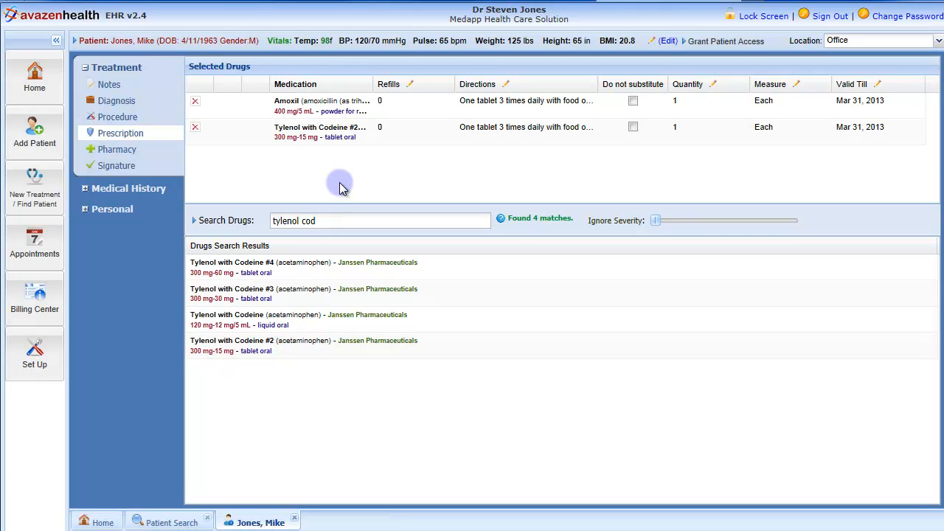
Step: Set the Amoxil prescription to 1 refill and quantity 3, and mark it as do not substitute
click(415, 100)
click(446, 104)
click(430, 130)
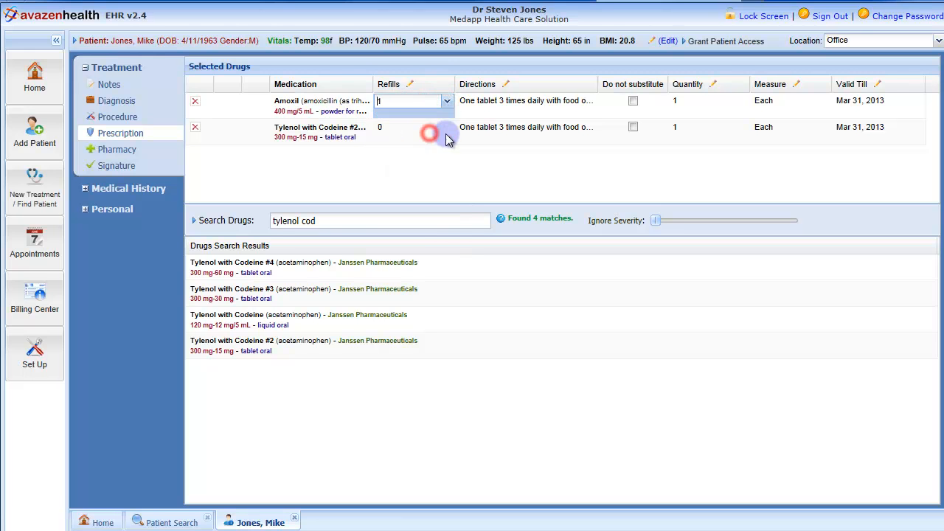
click(554, 107)
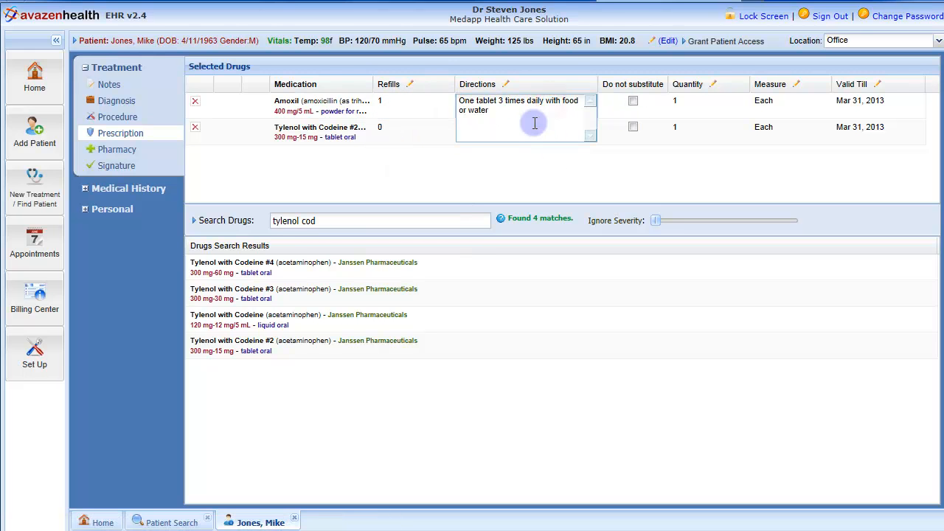
click(618, 169)
click(633, 101)
click(701, 101)
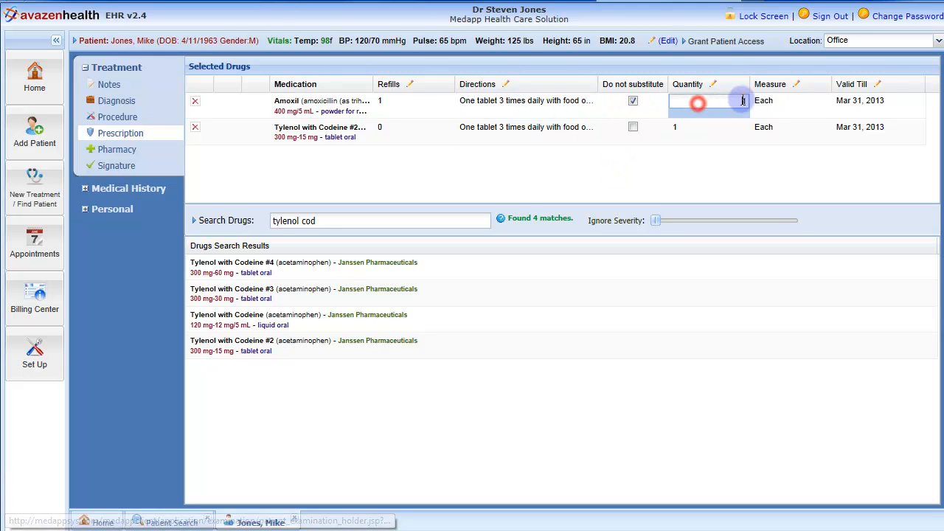
click(744, 101)
text(3)
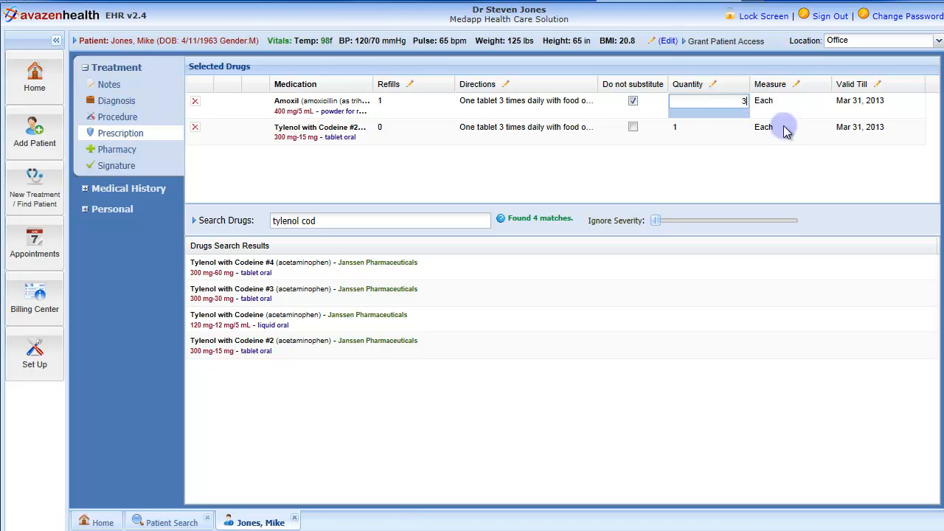
Step: Set the measure of the Tylenol with Codeine #2 prescription to Tablet
click(783, 128)
click(823, 128)
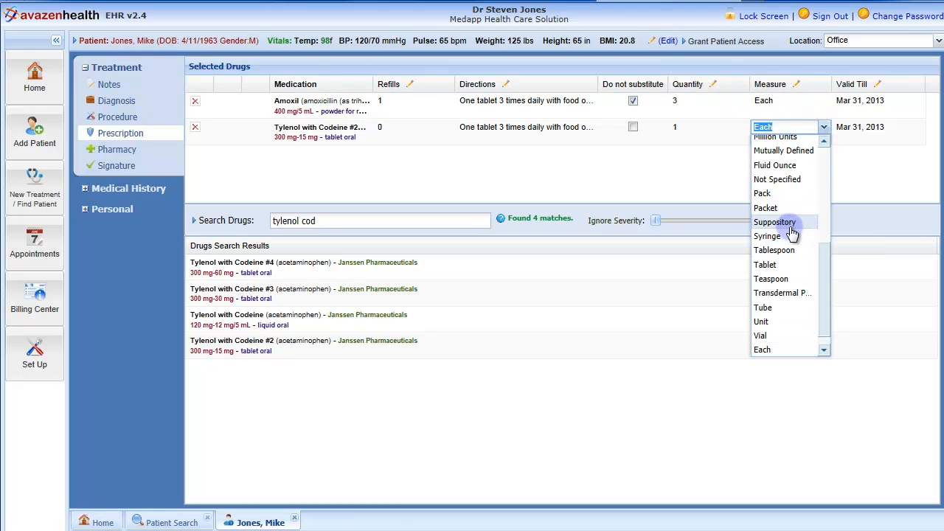
click(769, 265)
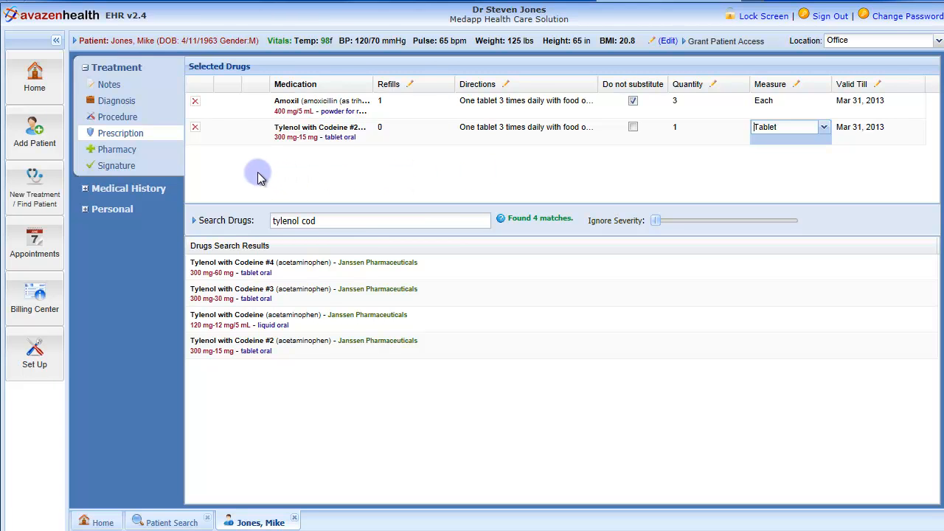
Step: Search the pharmacies for "safeway 9513" and select SAFEWAY #25-0316 for the treatment
click(118, 153)
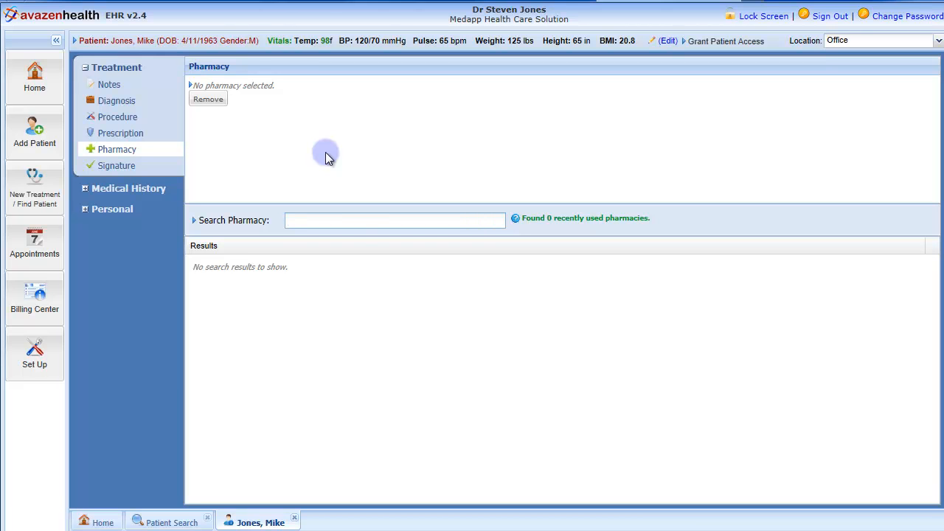
click(345, 225)
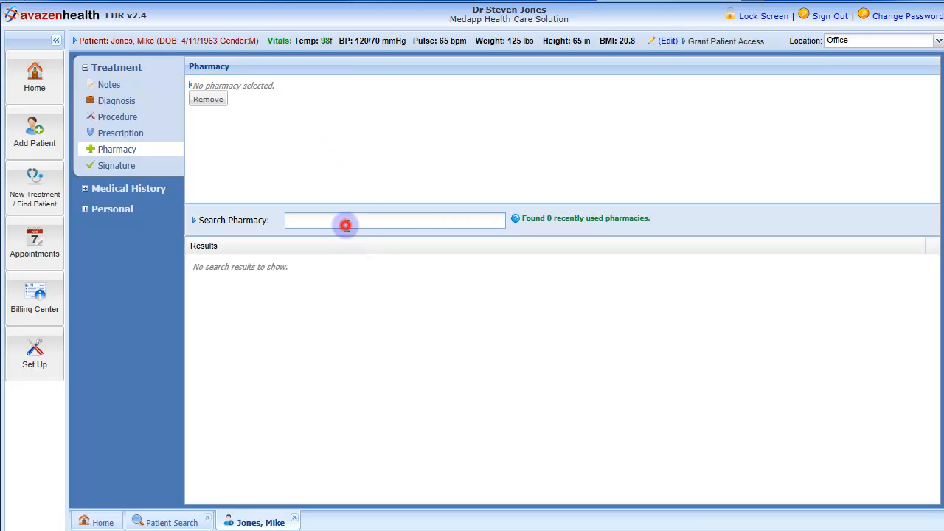
text(safeway 951)
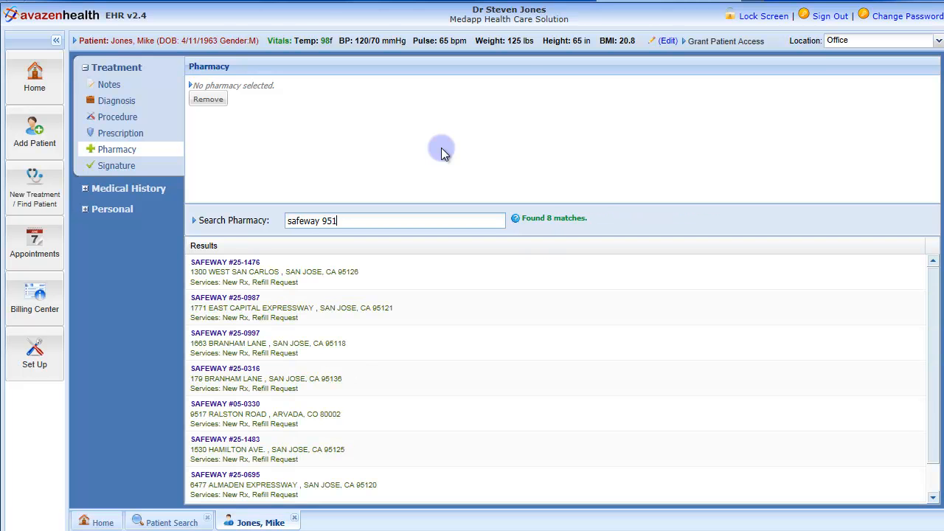
text(3)
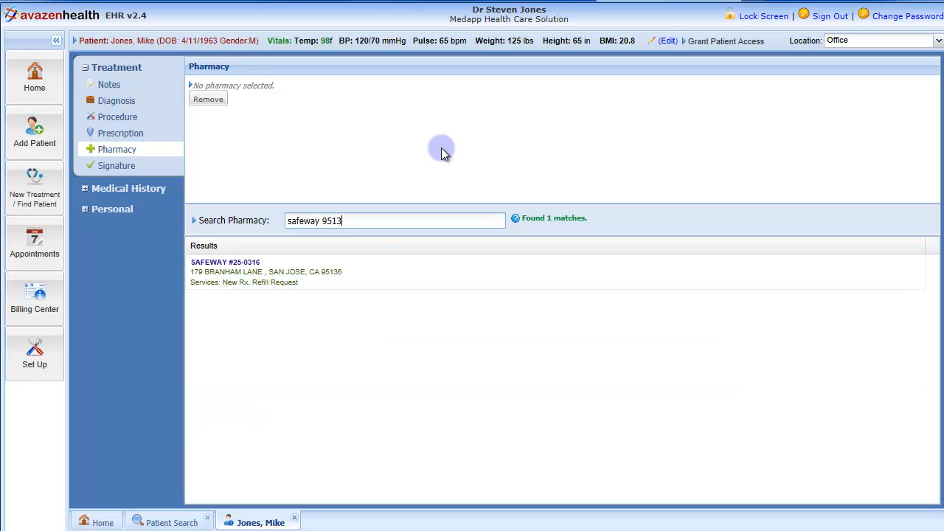
click(317, 276)
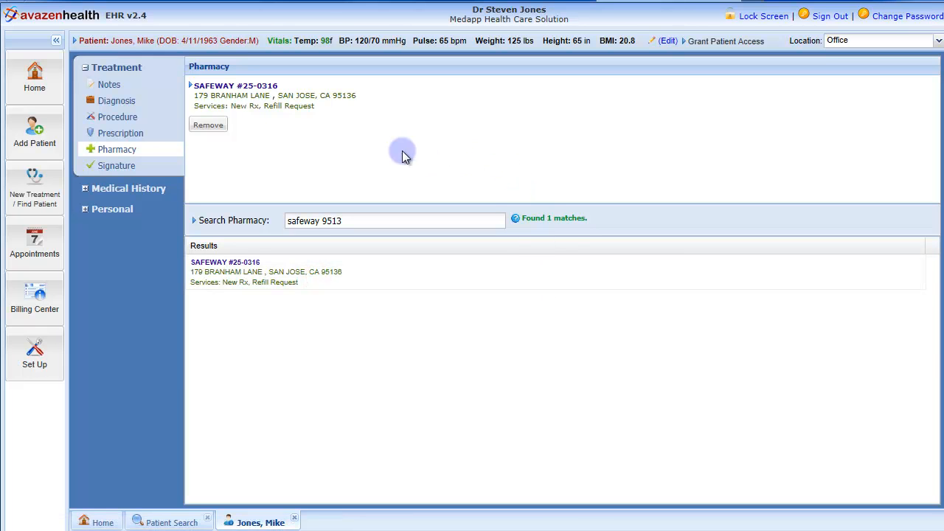
Step: Remove the selected pharmacy from the treatment and choose SAFEWAY #25-0316 again
click(207, 127)
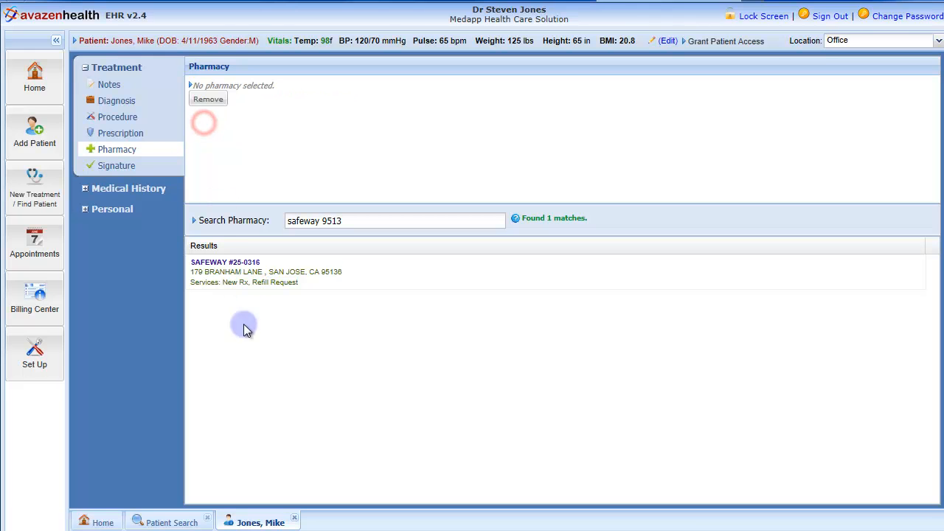
click(259, 269)
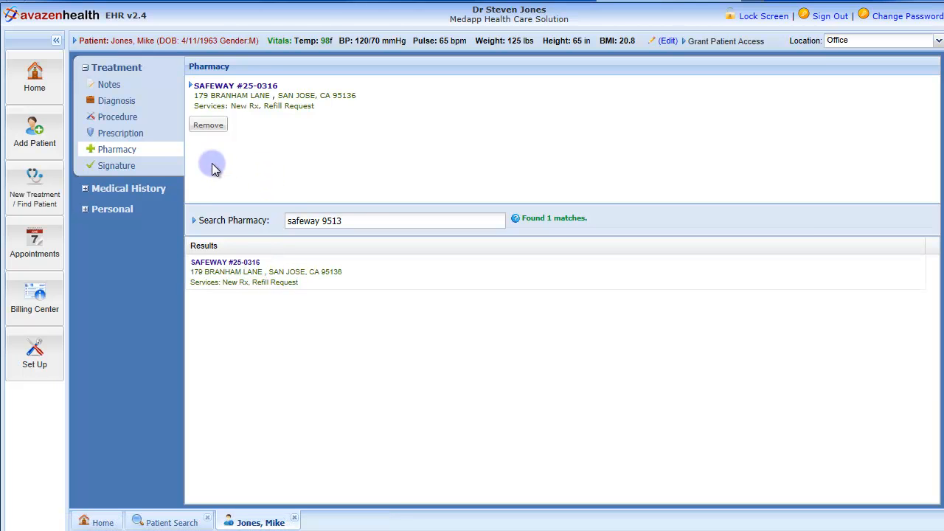
click(121, 137)
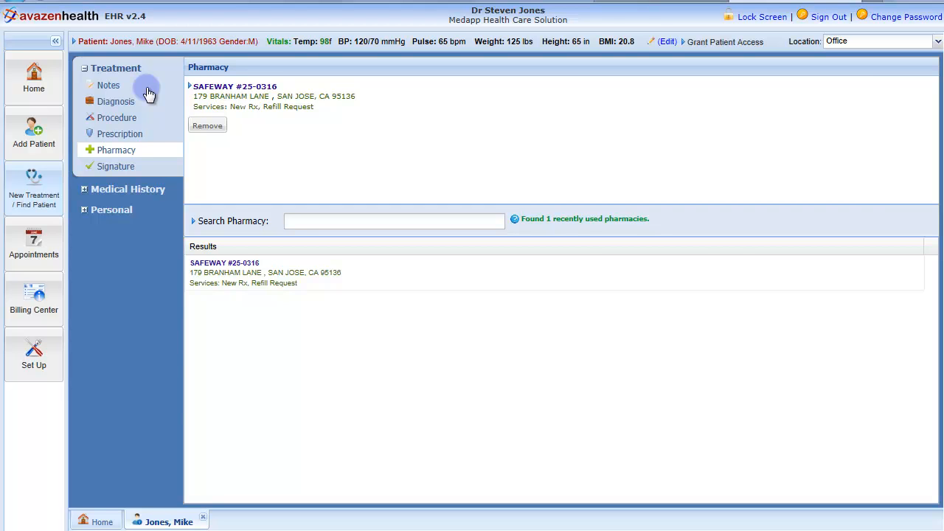
Step: Open the physician signature page of the current treatment
click(120, 166)
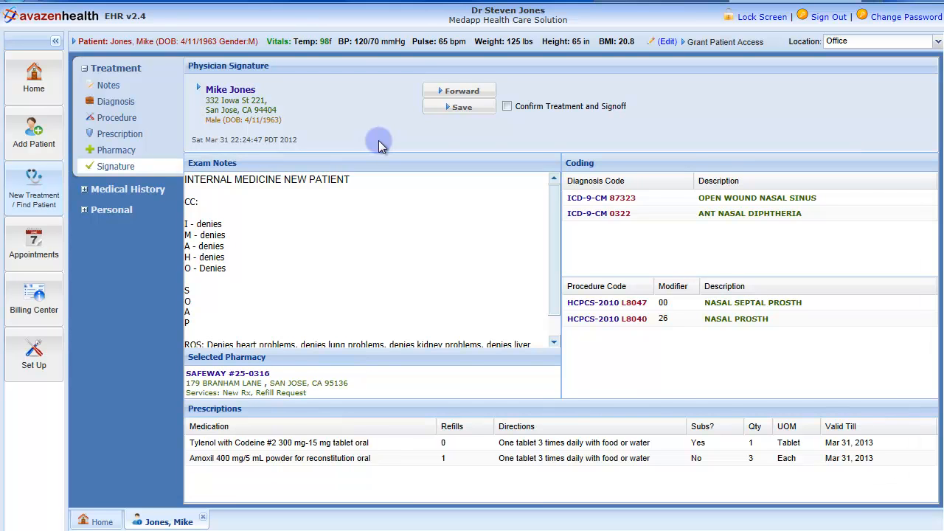
click(506, 106)
Step: Draft a forward of the treatment with the comment "Patient in Room 5E" and act-by time Within an Hour, and discard it
click(483, 90)
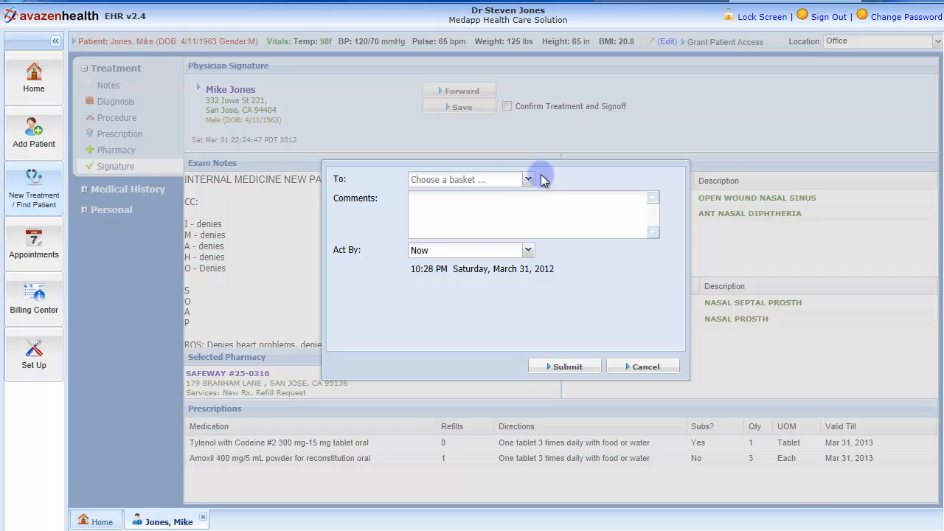
click(533, 209)
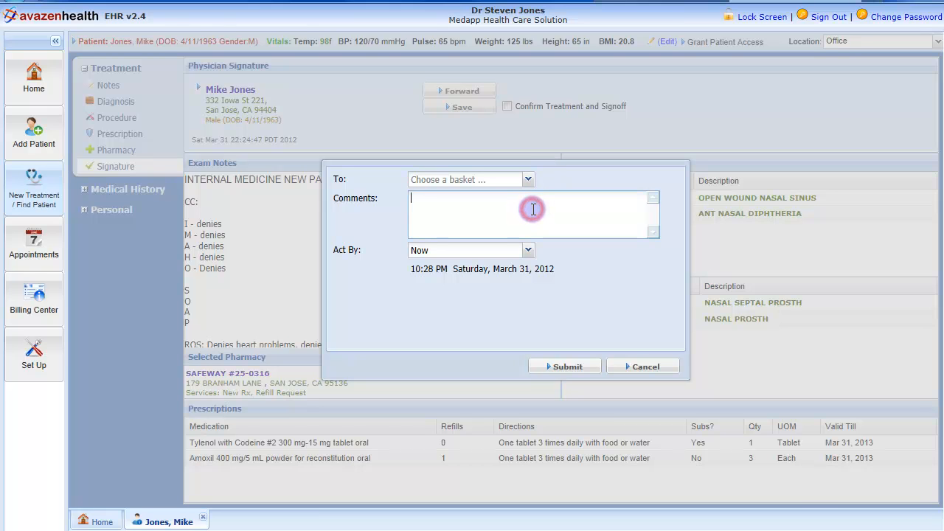
text(Patient in Ro)
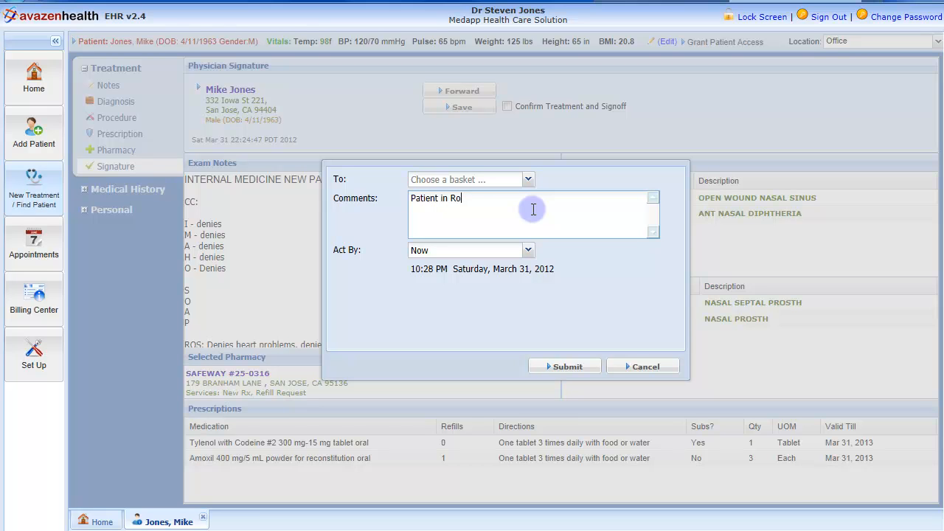
text(om 5E)
click(528, 251)
click(492, 283)
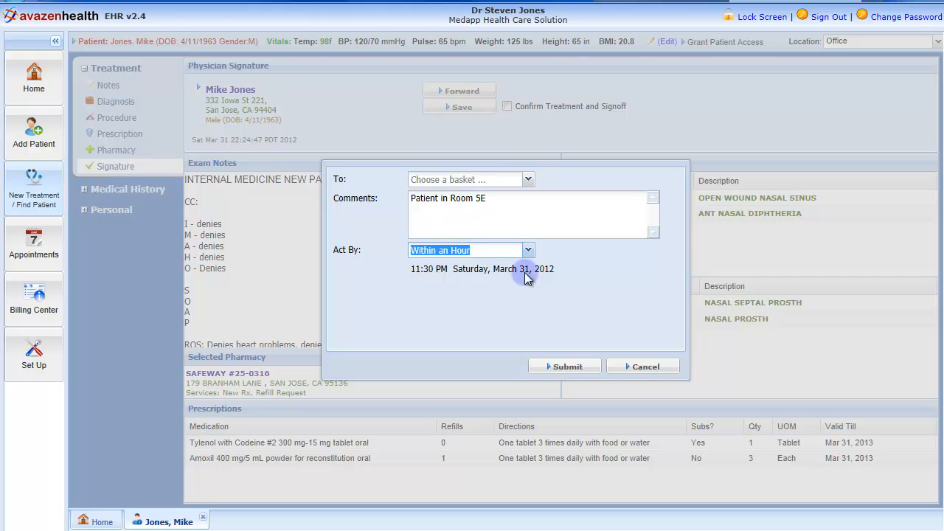
click(639, 367)
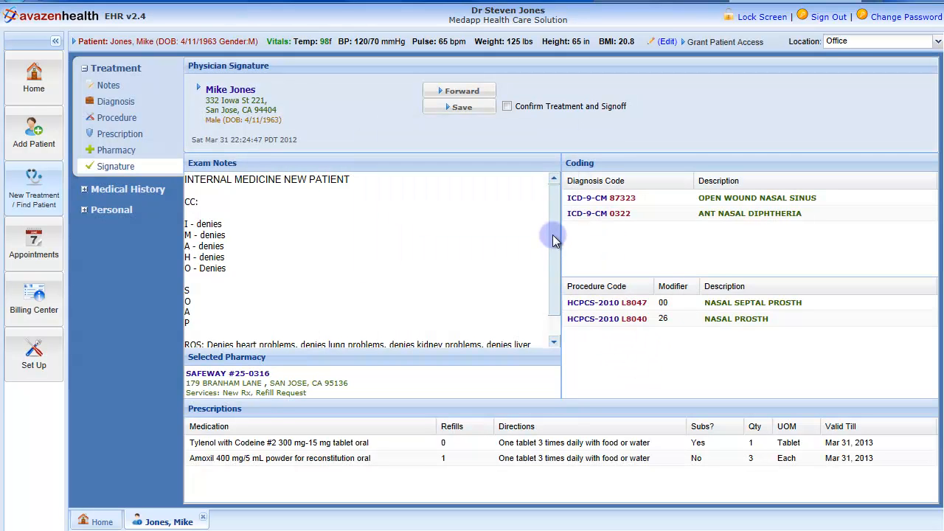
Step: Confirm and sign off the treatment, and save it
click(508, 106)
click(460, 113)
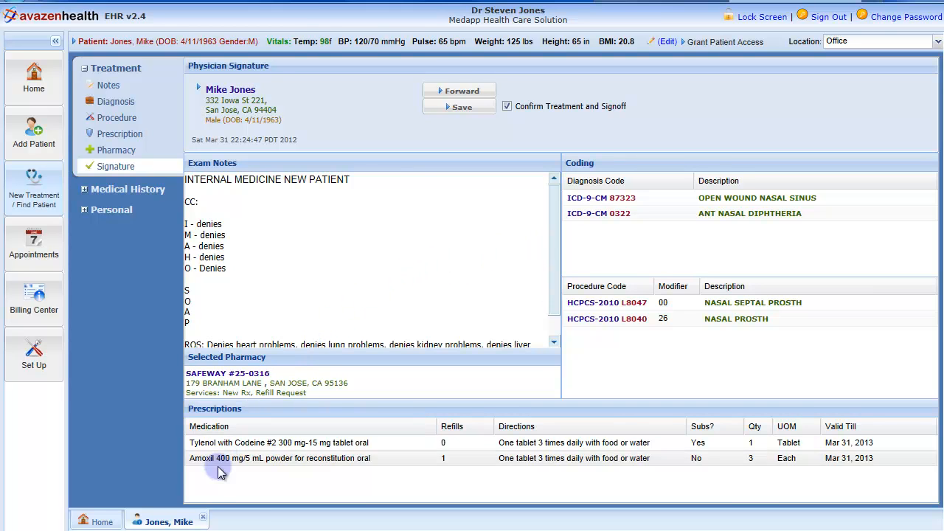
click(206, 515)
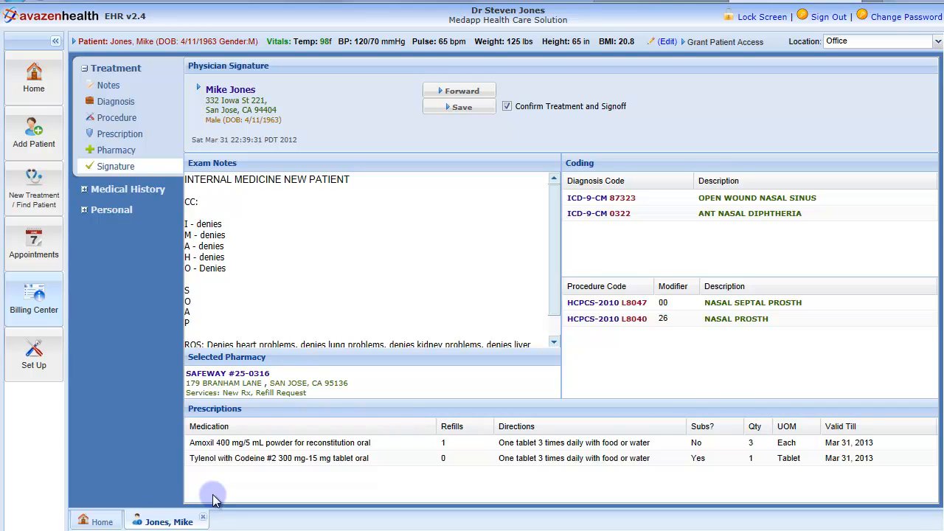
Step: Expand the medical history sections of the patient's record
click(84, 189)
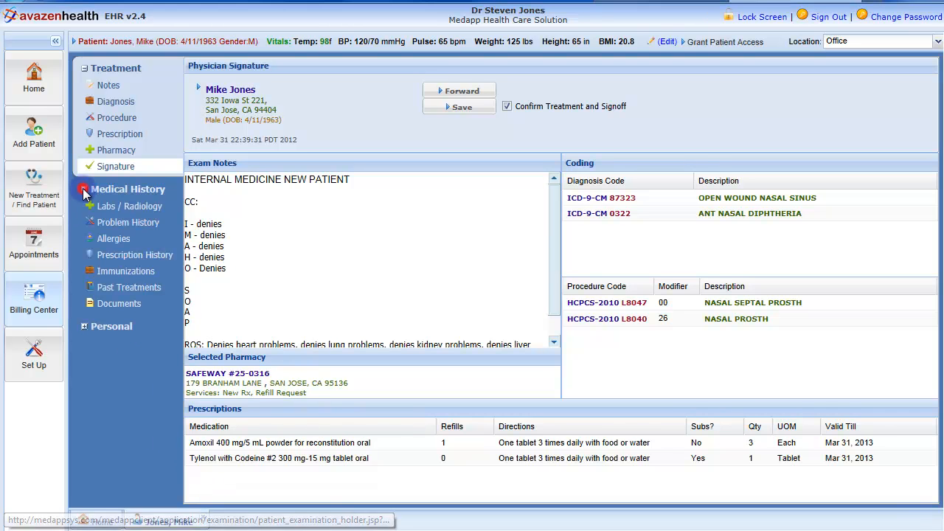